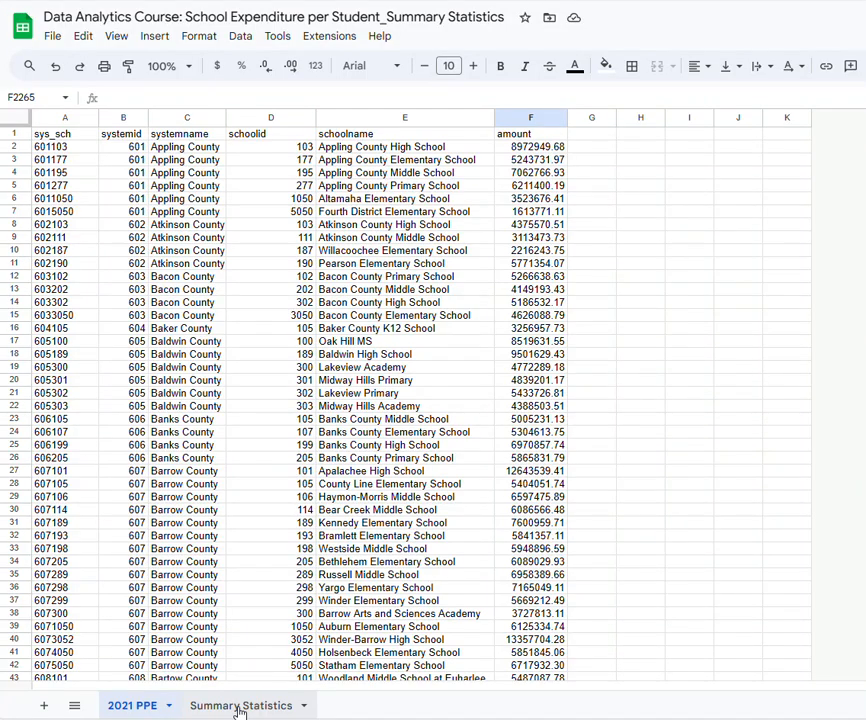
On the Summary Statistics sheet, calculate N in D3 by counting the whole amount column with =COUNT('2021 PPE'!F:F)
click(239, 708)
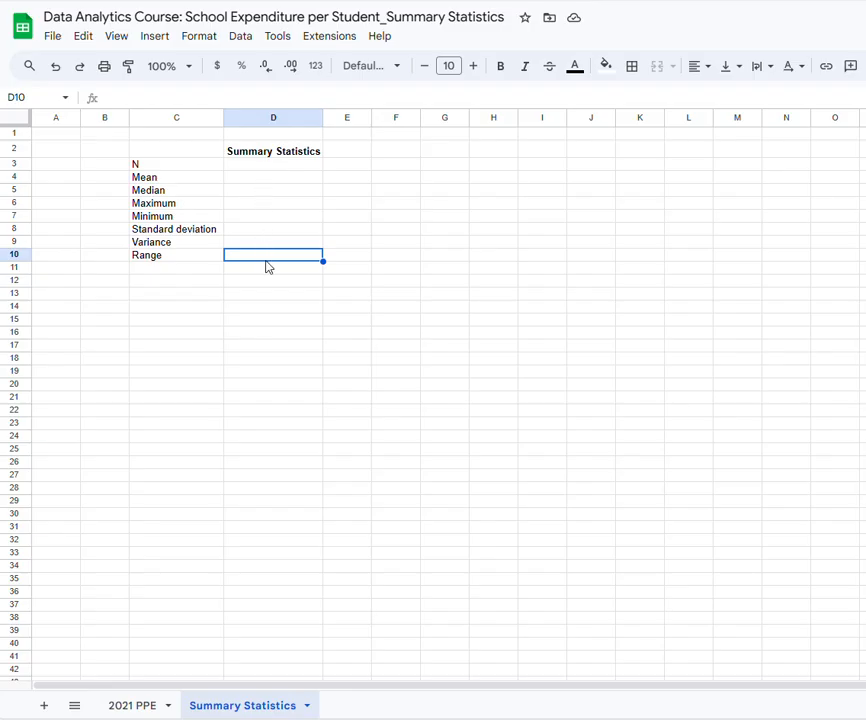
click(248, 169)
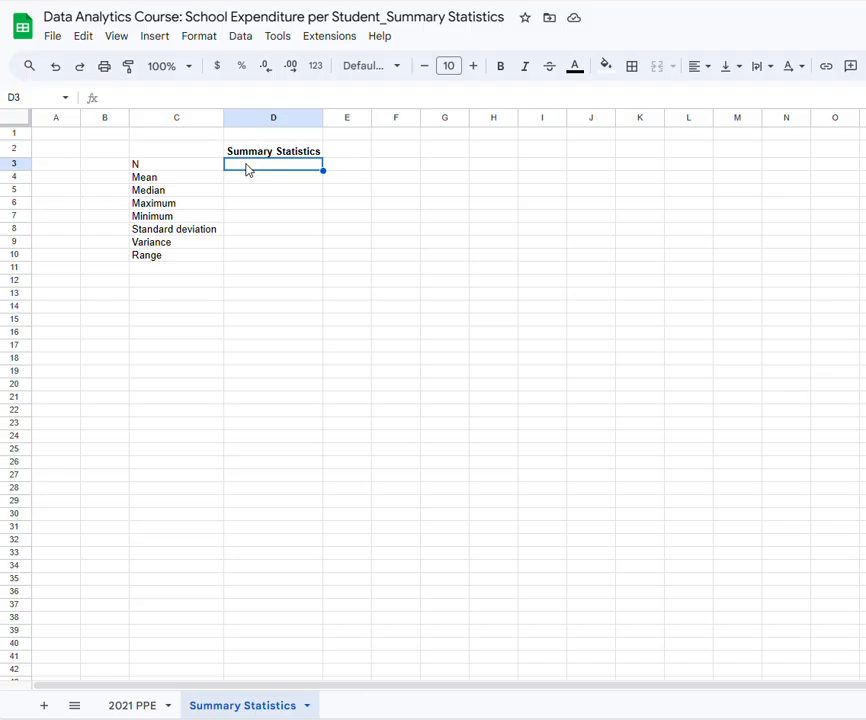
text(=)
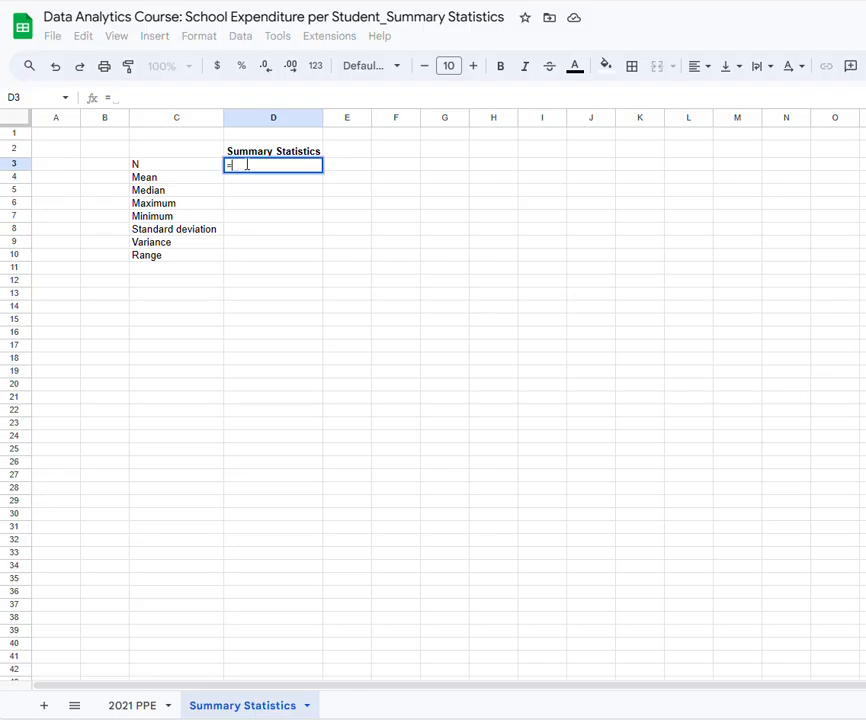
text(coun)
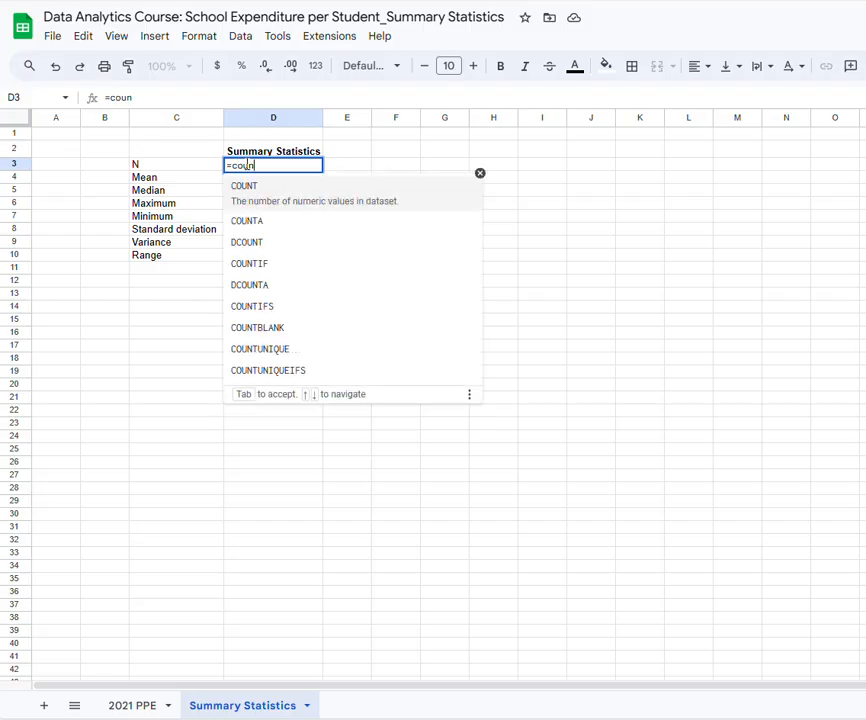
click(255, 196)
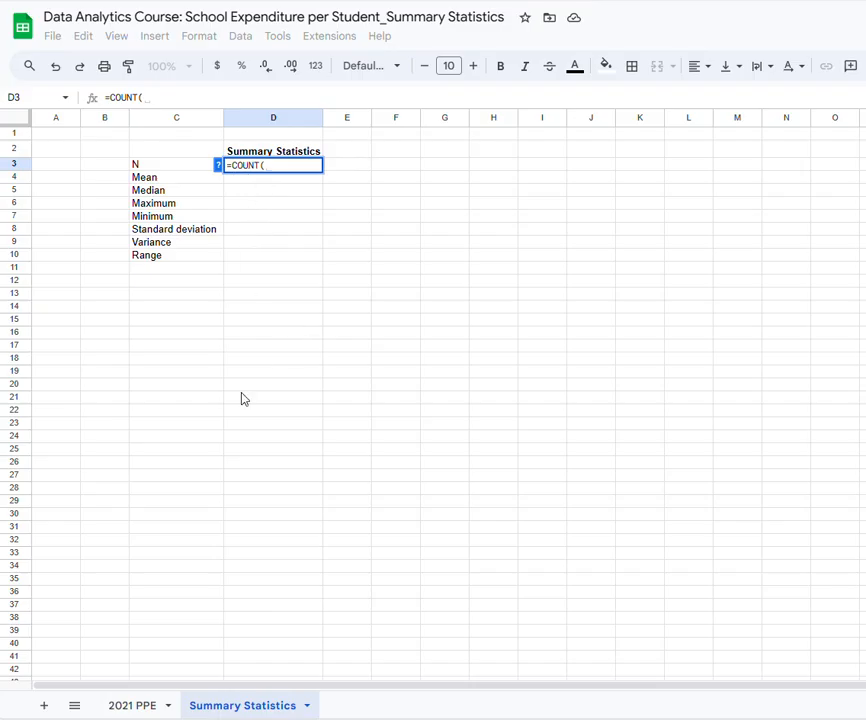
click(132, 706)
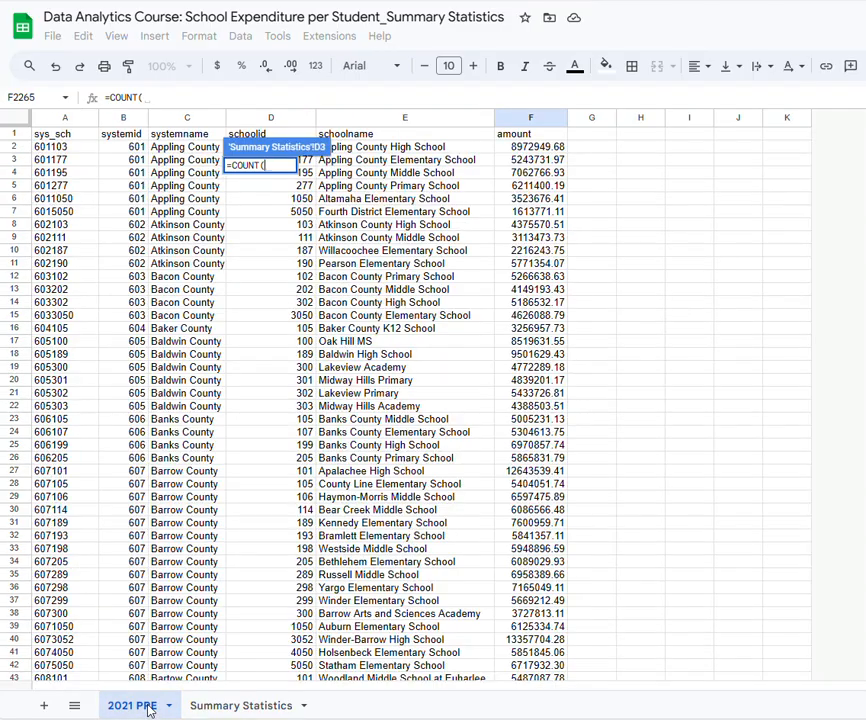
click(516, 120)
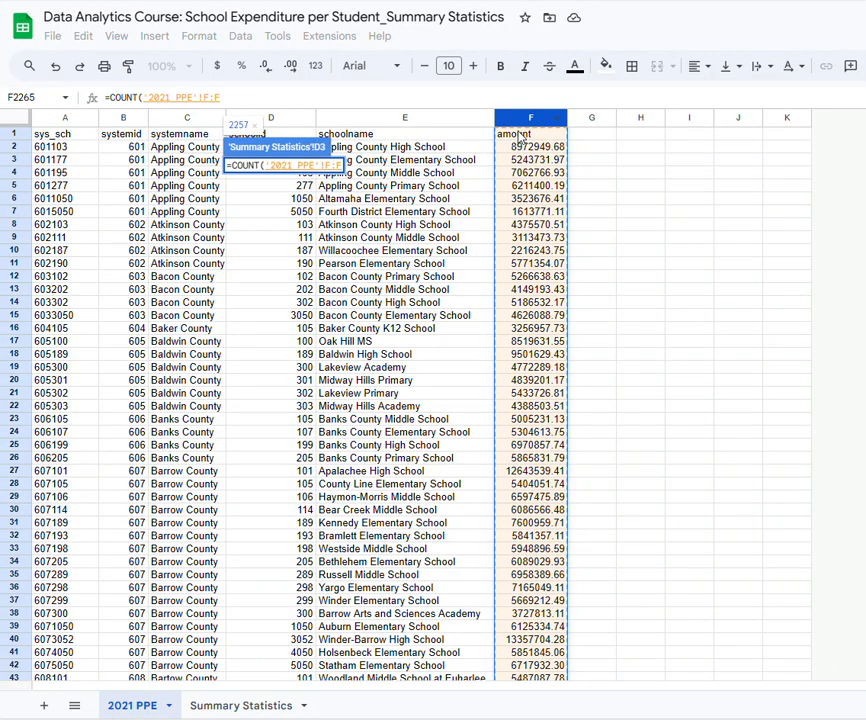
click(230, 98)
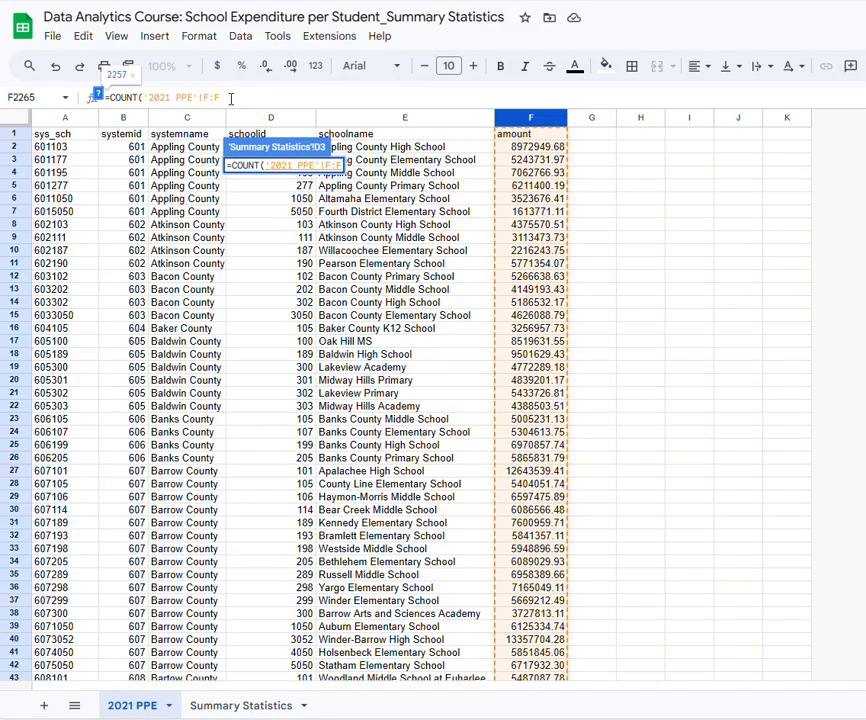
text())
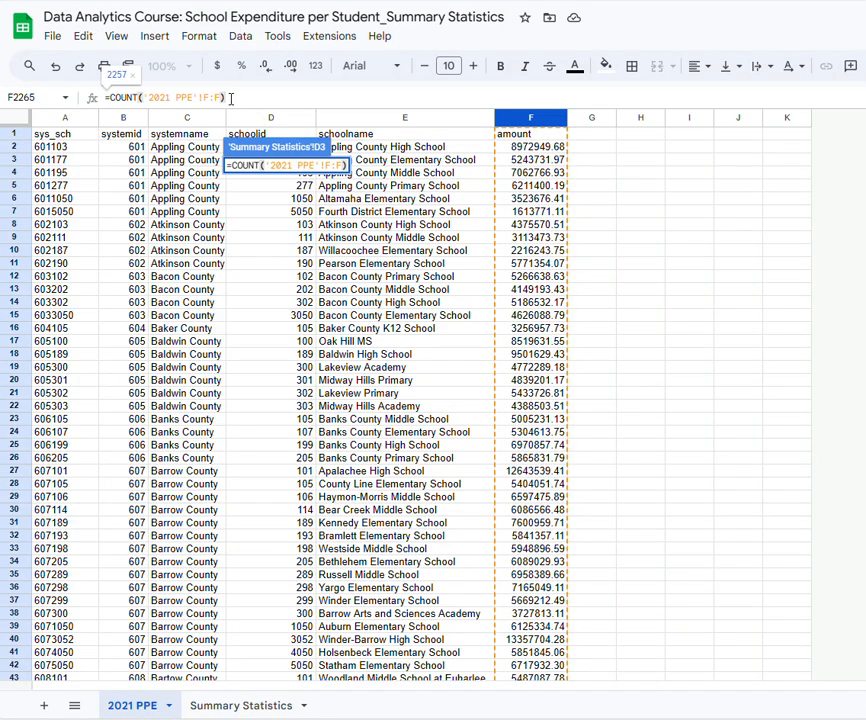
key(Return)
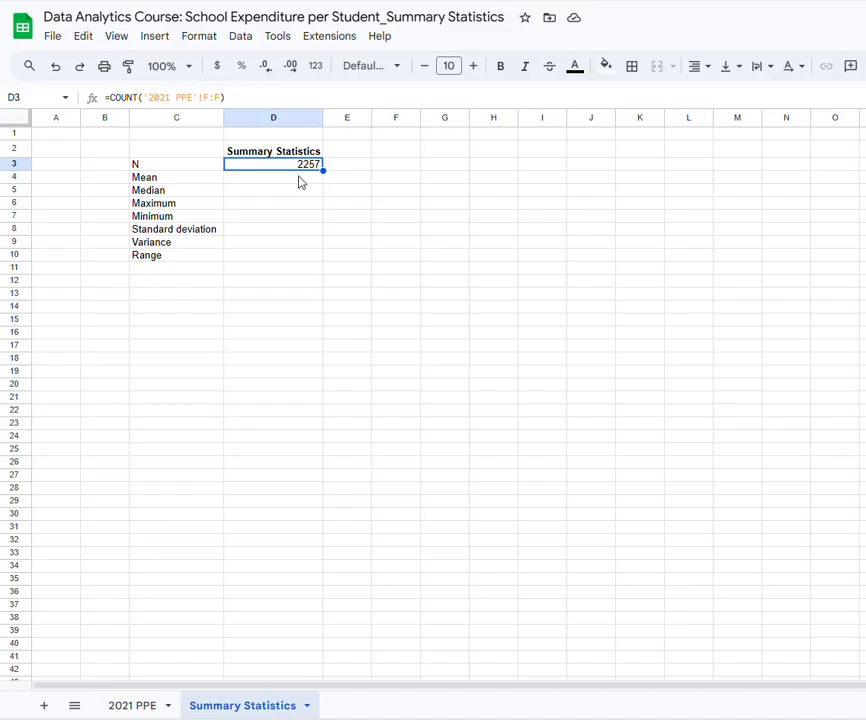
Examine the last data rows of the 2021 PPE sheet to check the count, and return to the Summary Statistics sheet
click(136, 712)
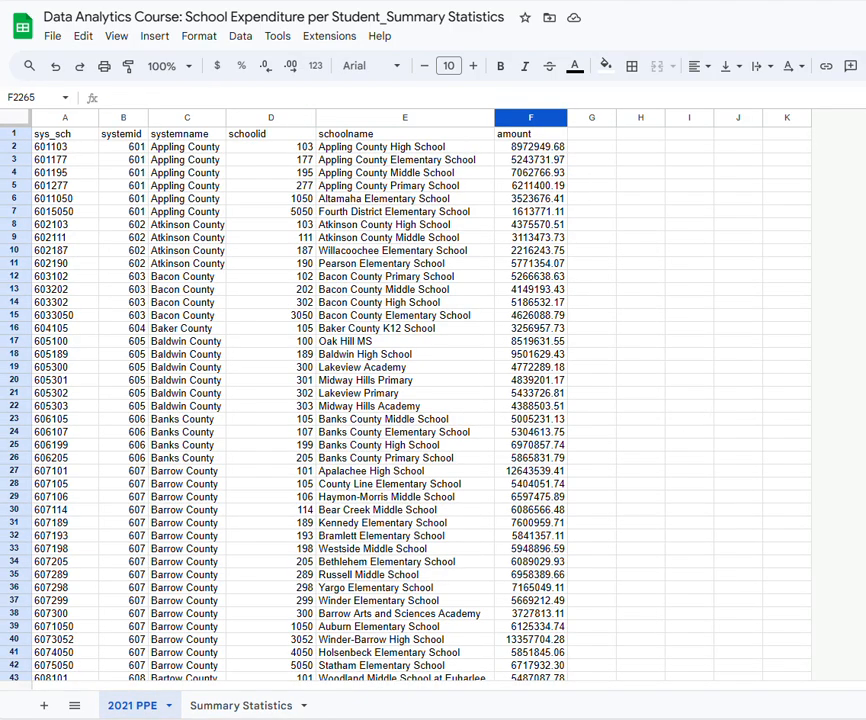
scroll(420, 405, down, 20)
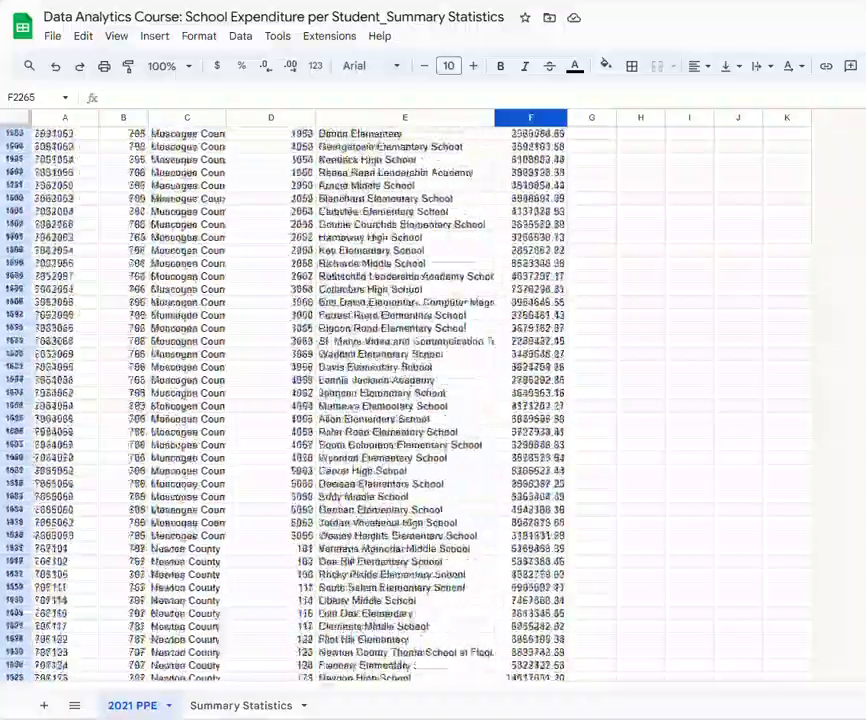
scroll(420, 405, down, 20)
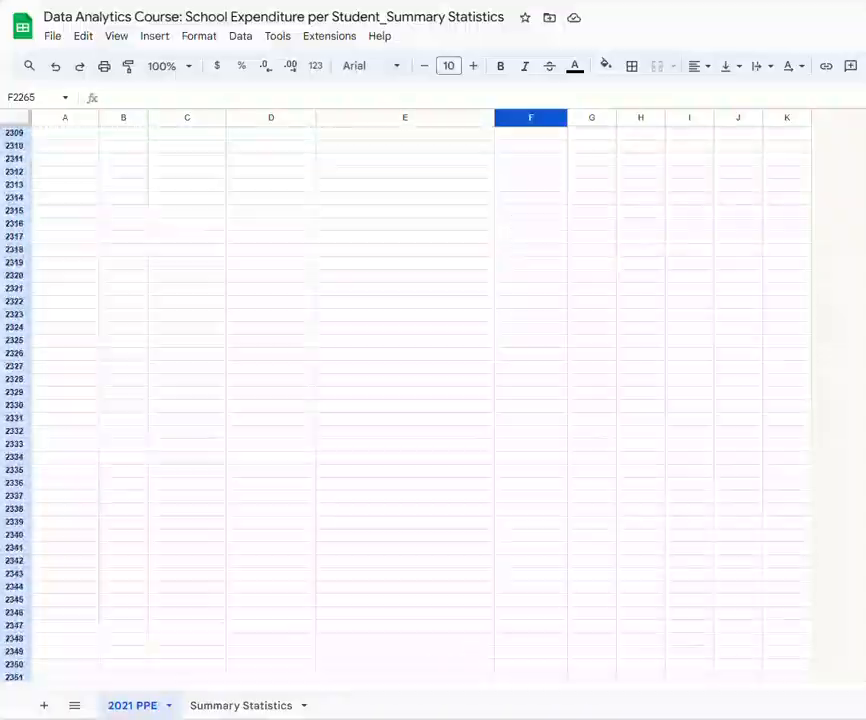
scroll(420, 405, up, 5)
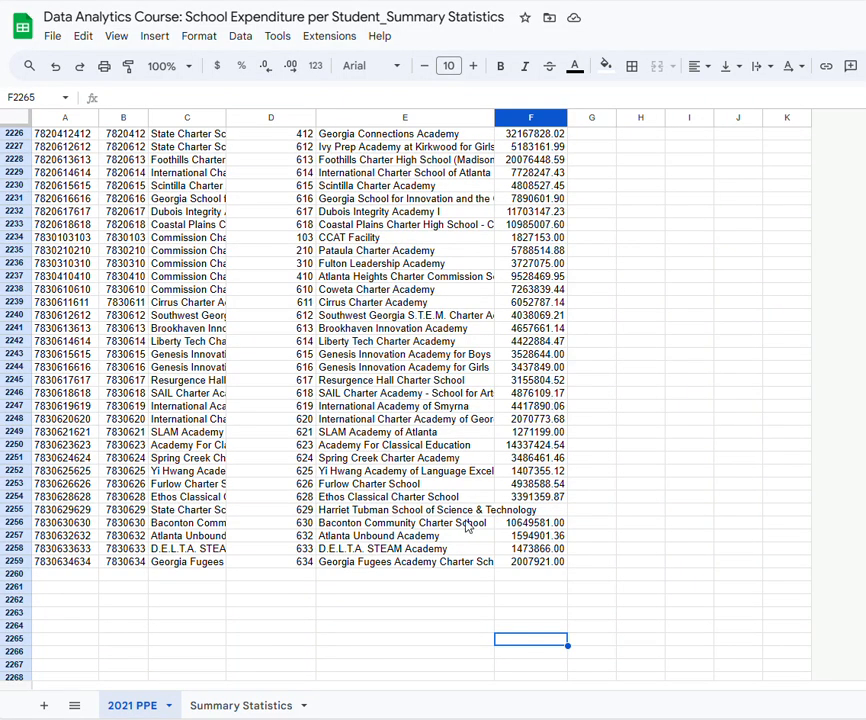
click(238, 706)
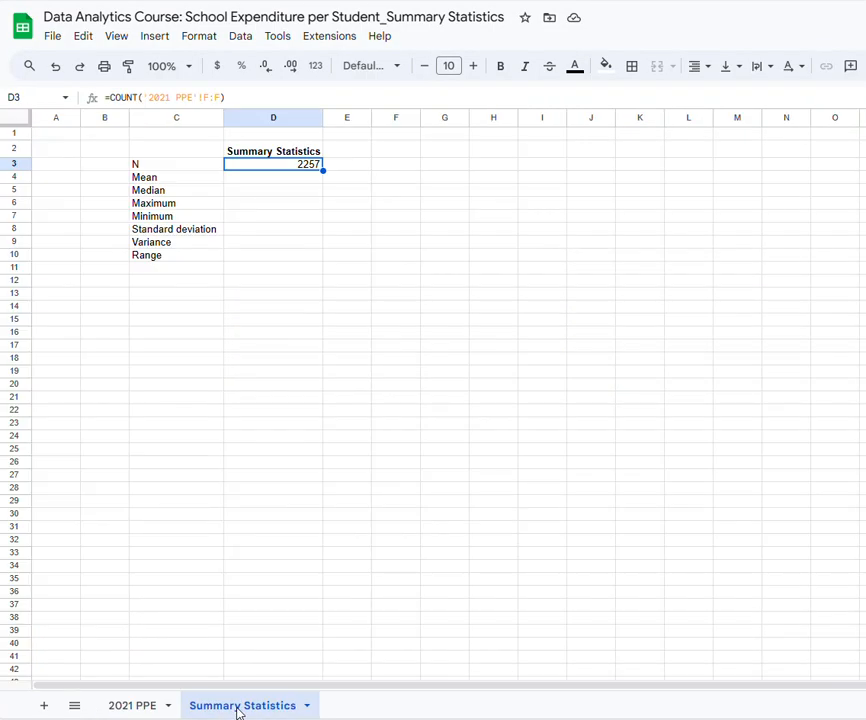
Calculate the mean amount in D4 with =AVERAGE('2021 PPE'!F2:F), starting the range below the header row
click(289, 182)
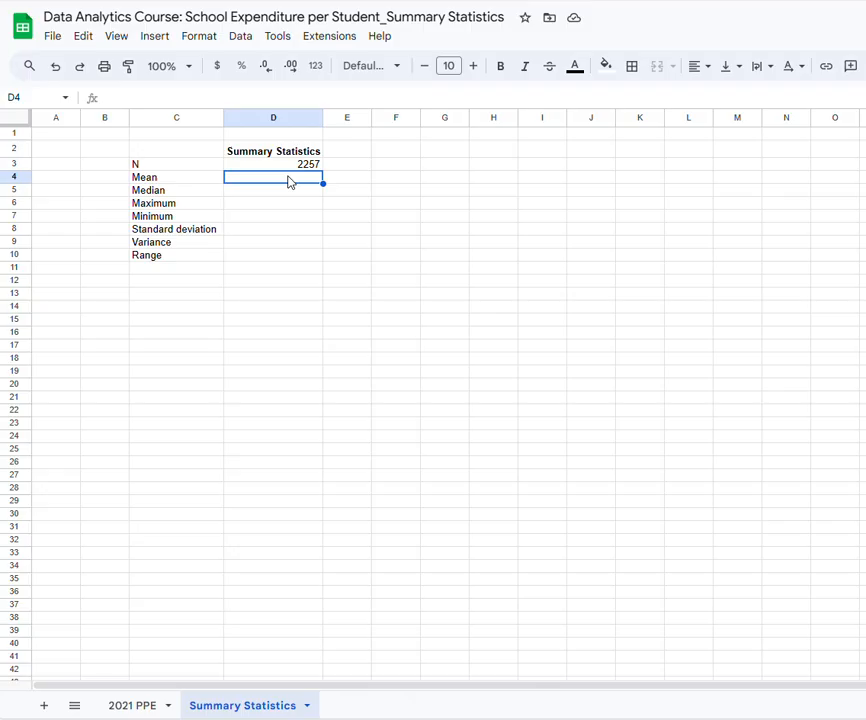
text(=)
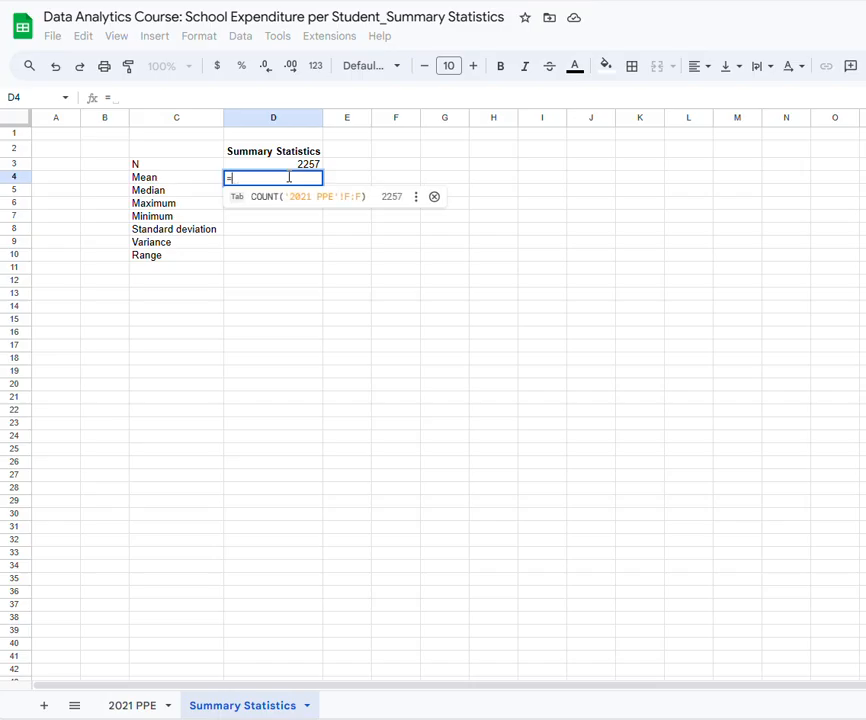
text(ave)
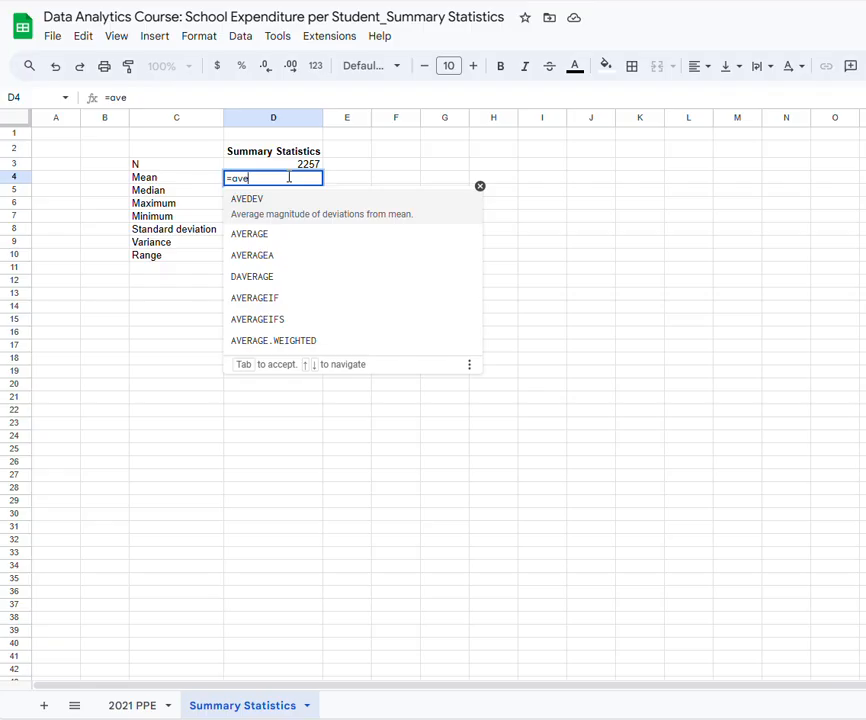
click(265, 236)
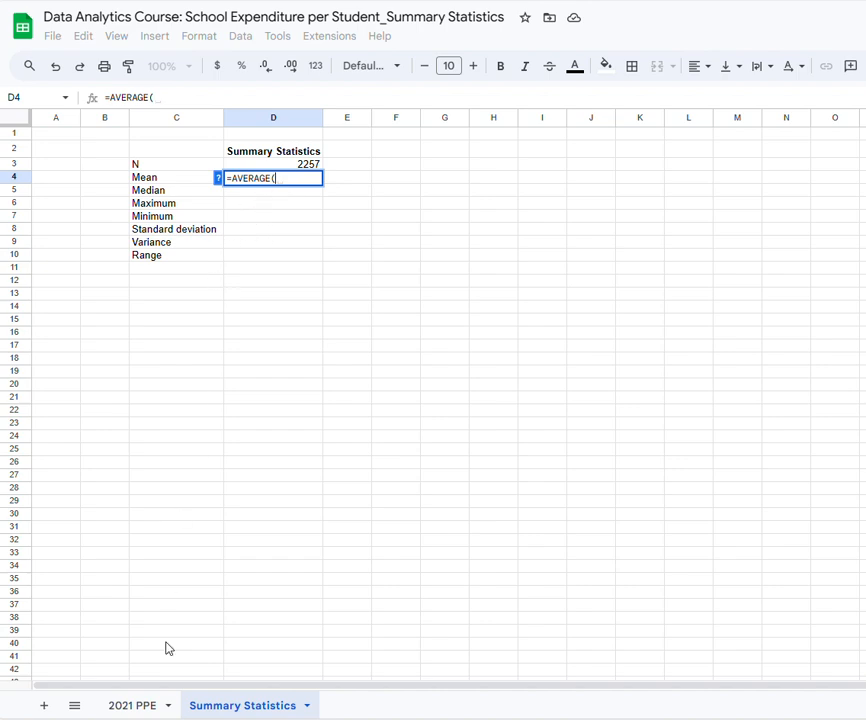
click(143, 711)
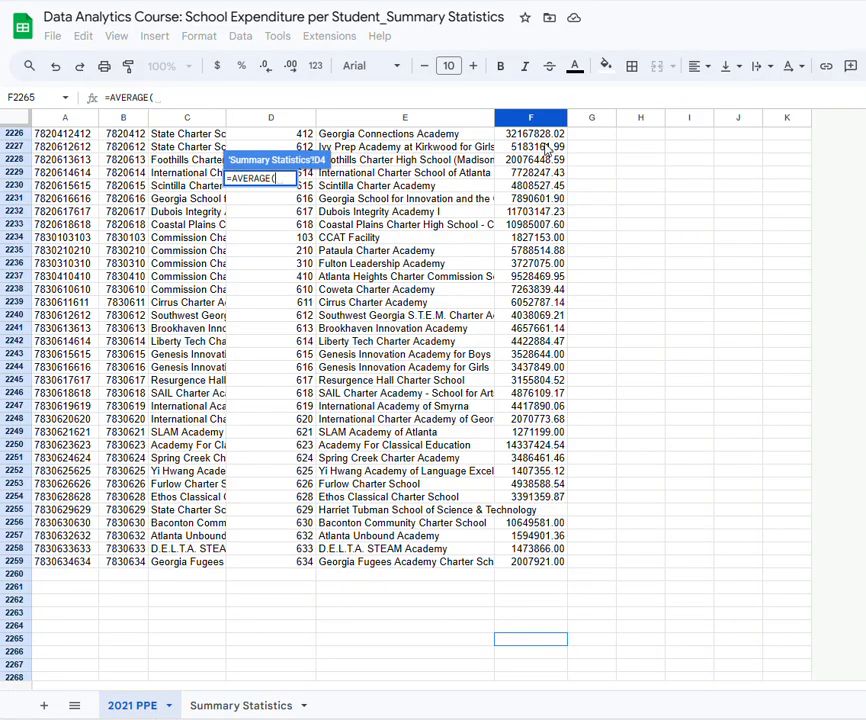
click(517, 122)
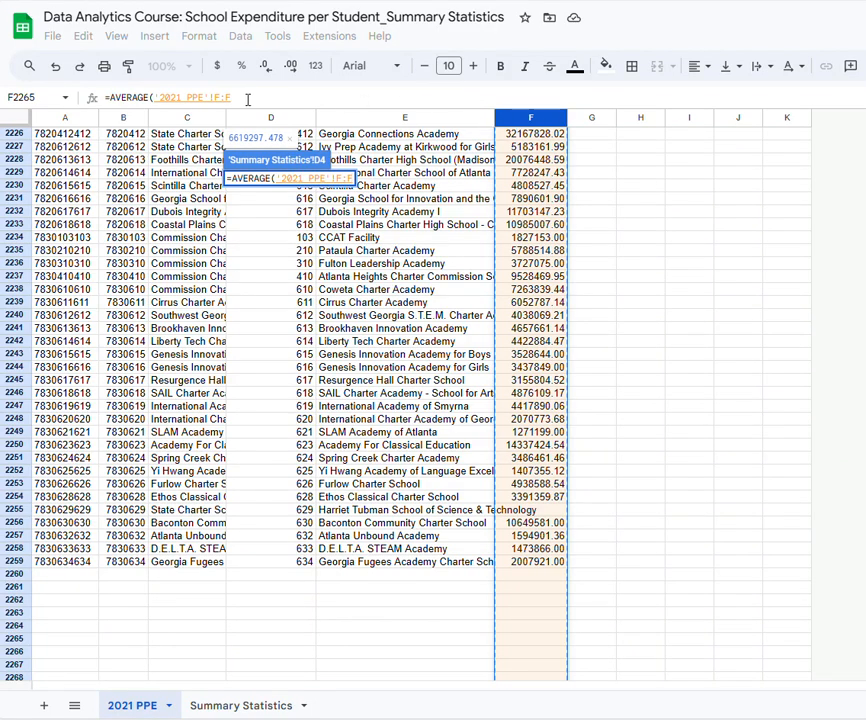
click(223, 98)
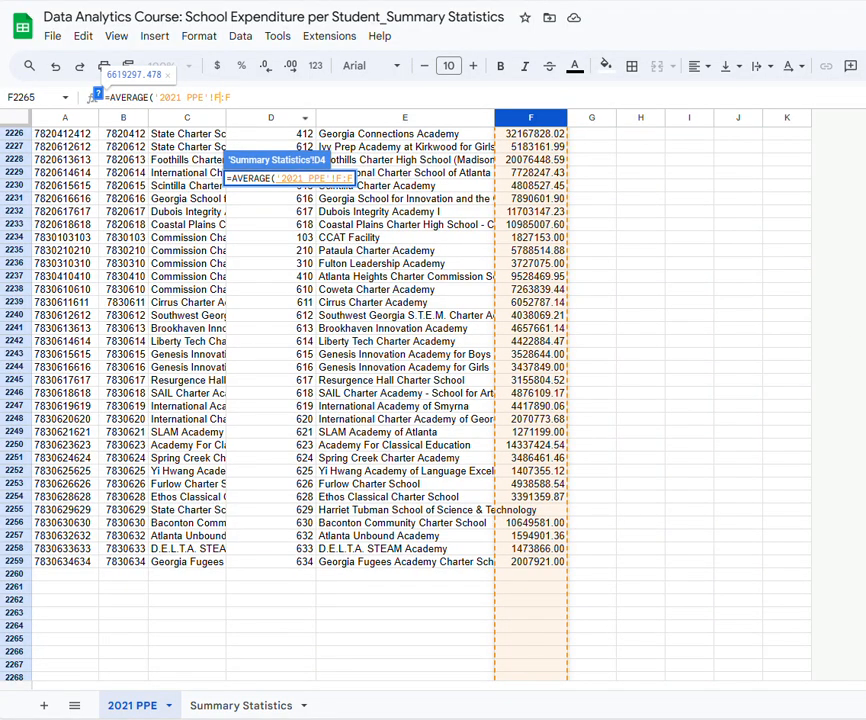
scroll(405, 400, up, 20)
scroll(405, 400, up, 20)
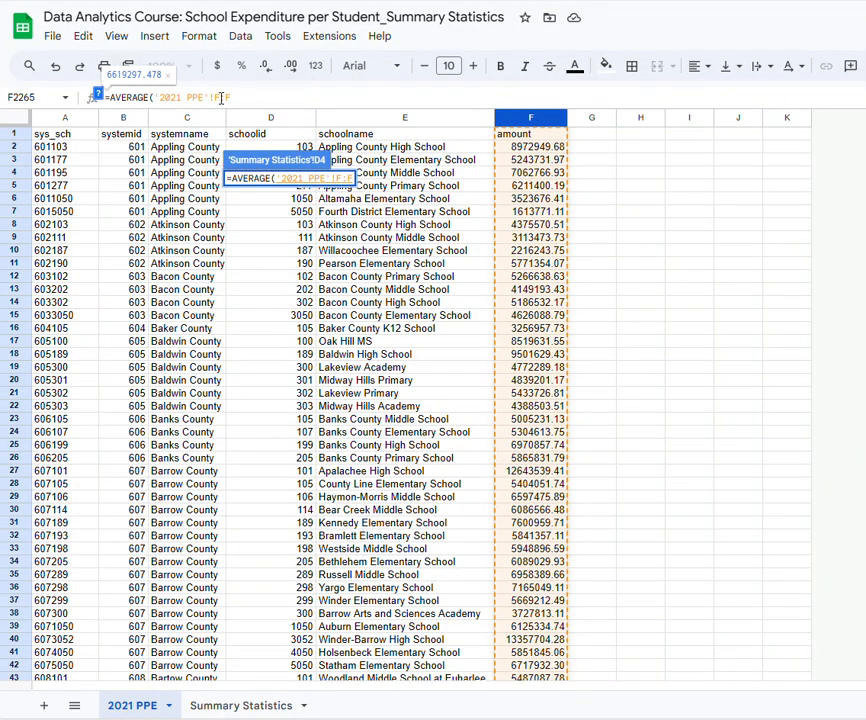
text(2:F)
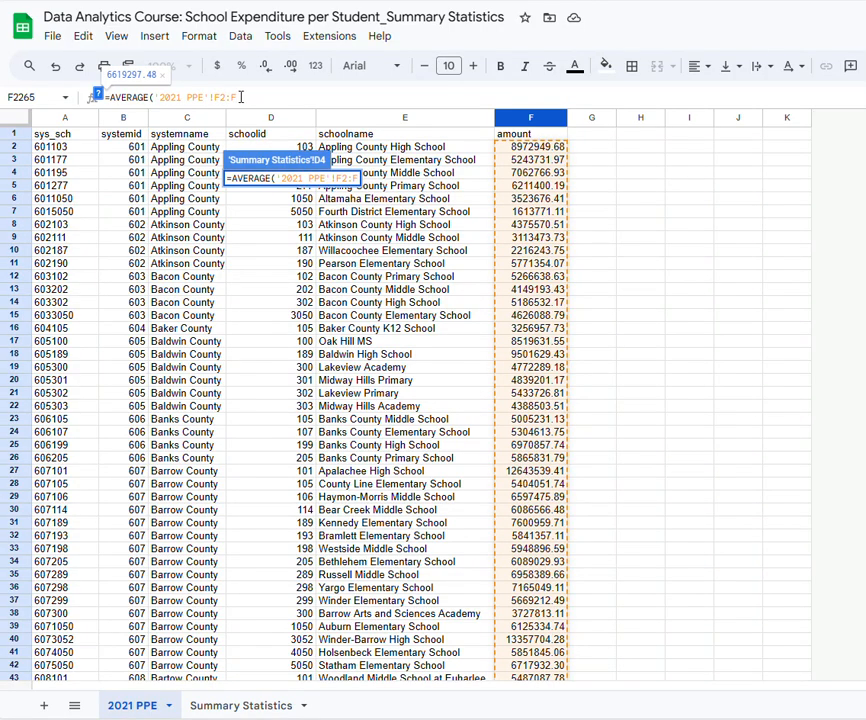
text())
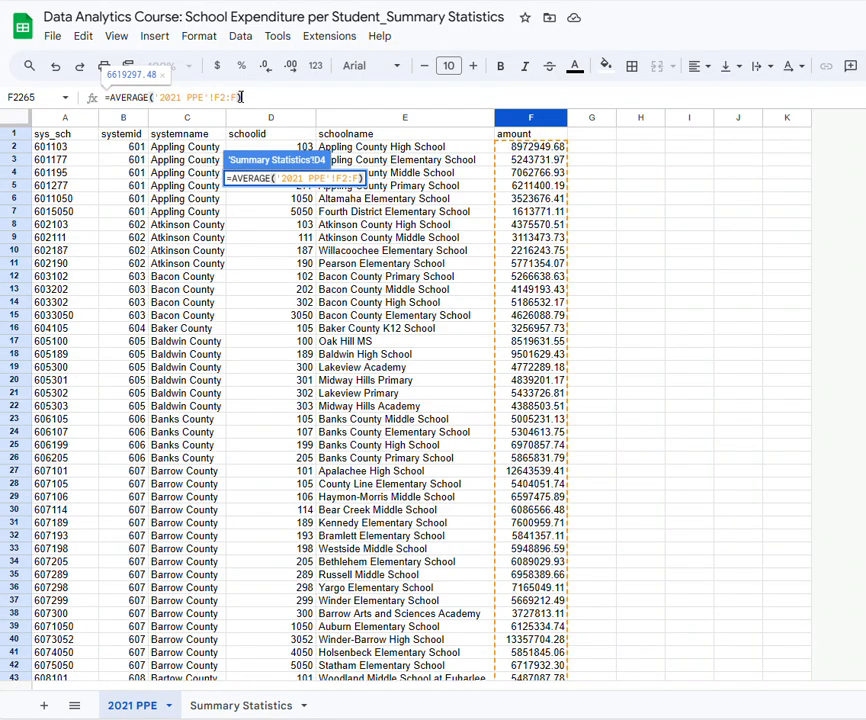
key(Return)
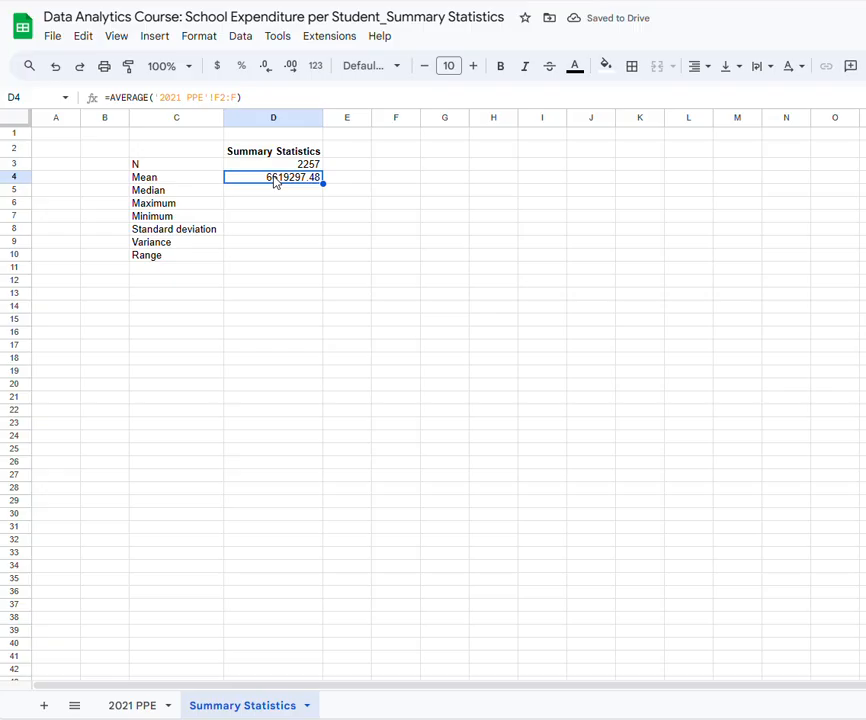
Fill the Median cell D5 with the suggested formula =MEDIAN(D3:D4)
click(273, 194)
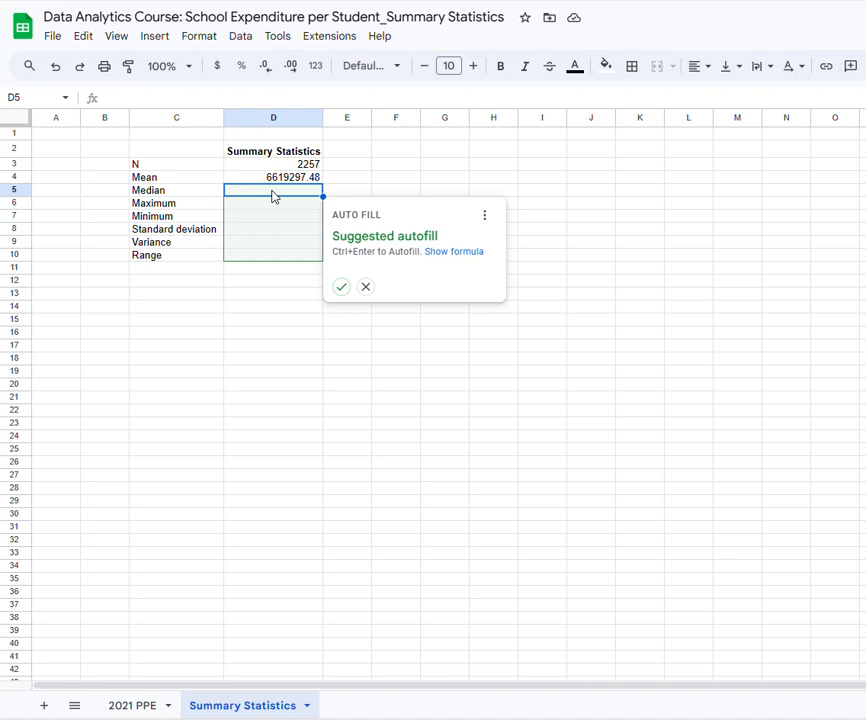
text(=)
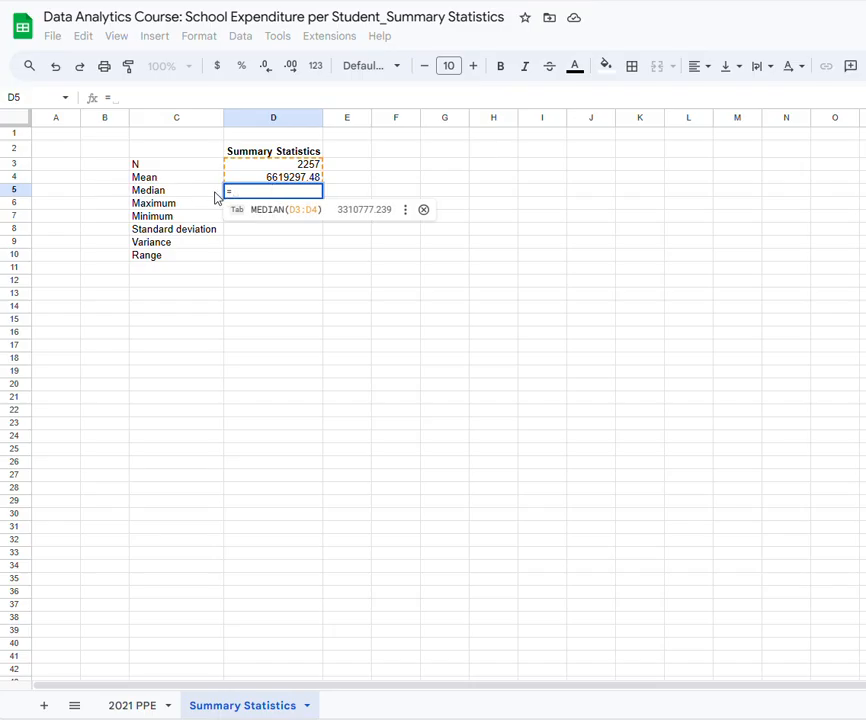
click(264, 212)
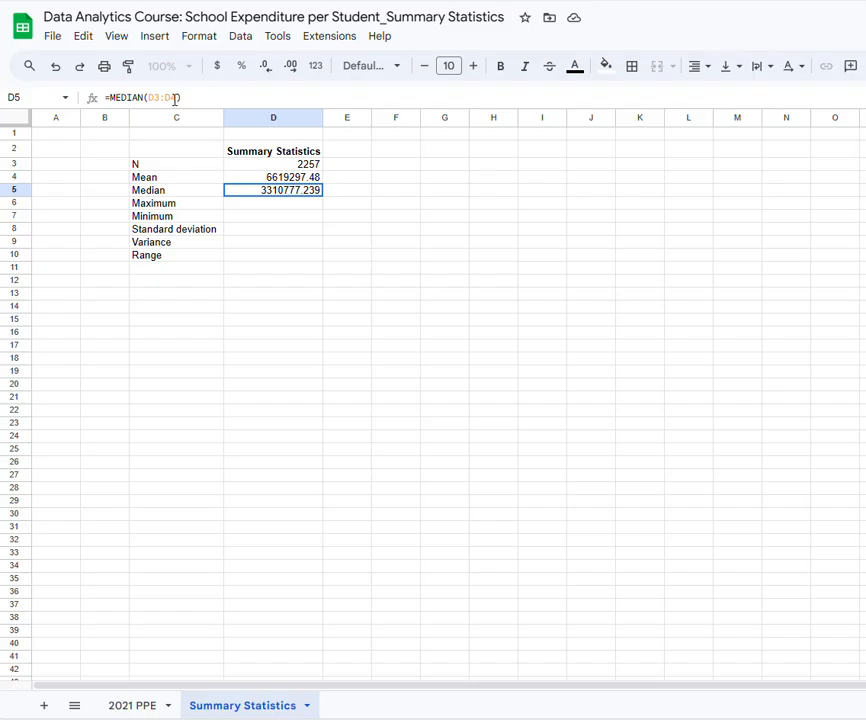
Replace the range of the median formula in D5 with the amount column below its header, giving =MEDIAN('2021 PPE'!F2:F)
click(175, 98)
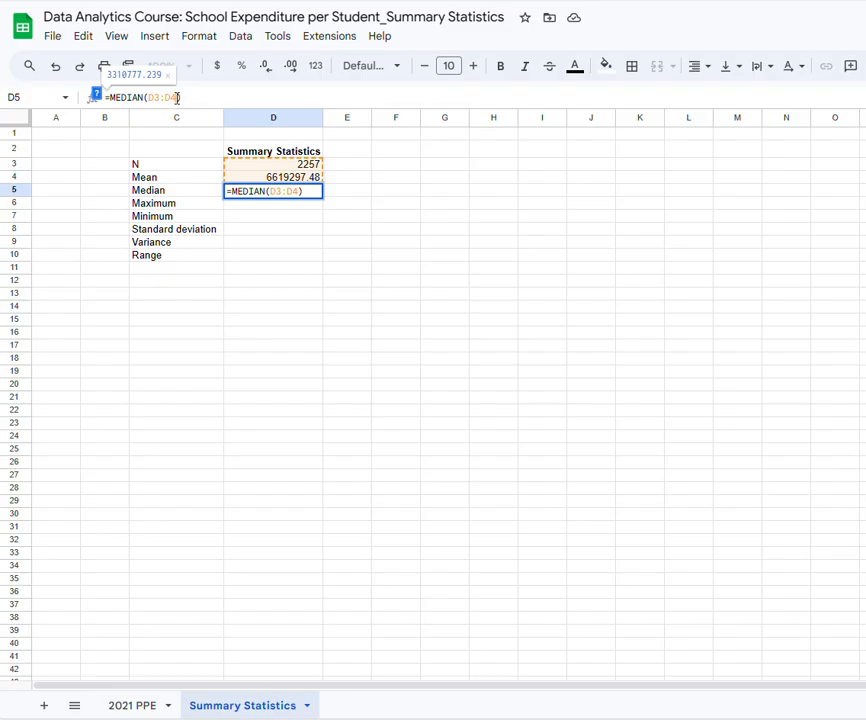
key(BackSpace)
key(BackSpace)
key(BackSpace)
key(BackSpace)
key(BackSpace)
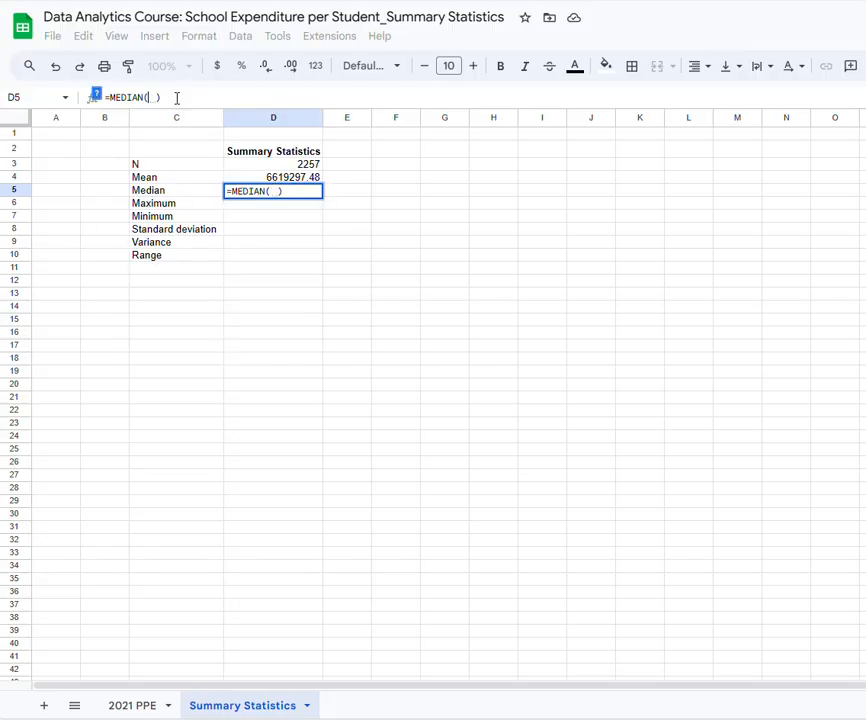
click(133, 706)
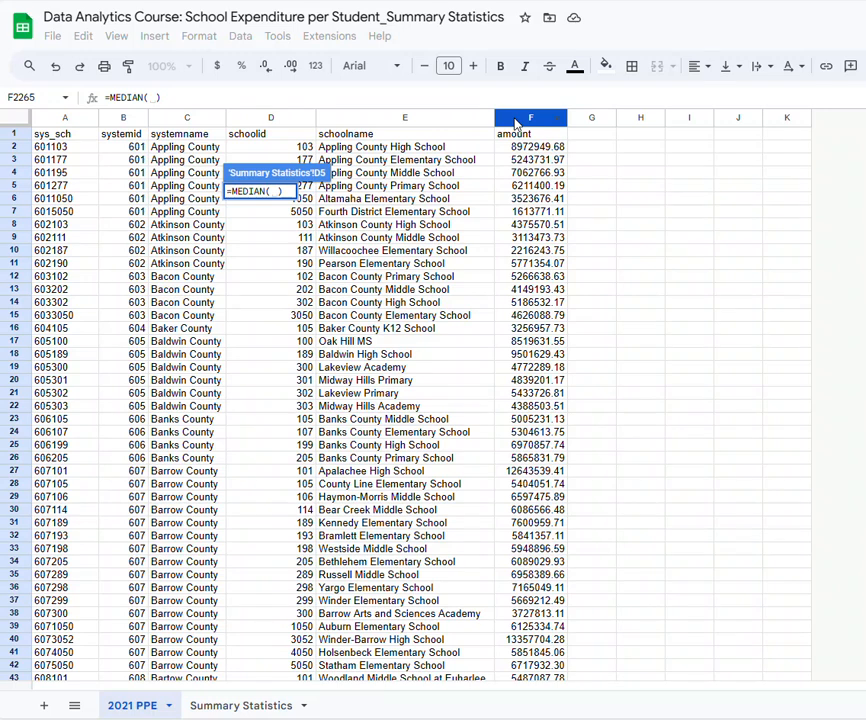
click(517, 122)
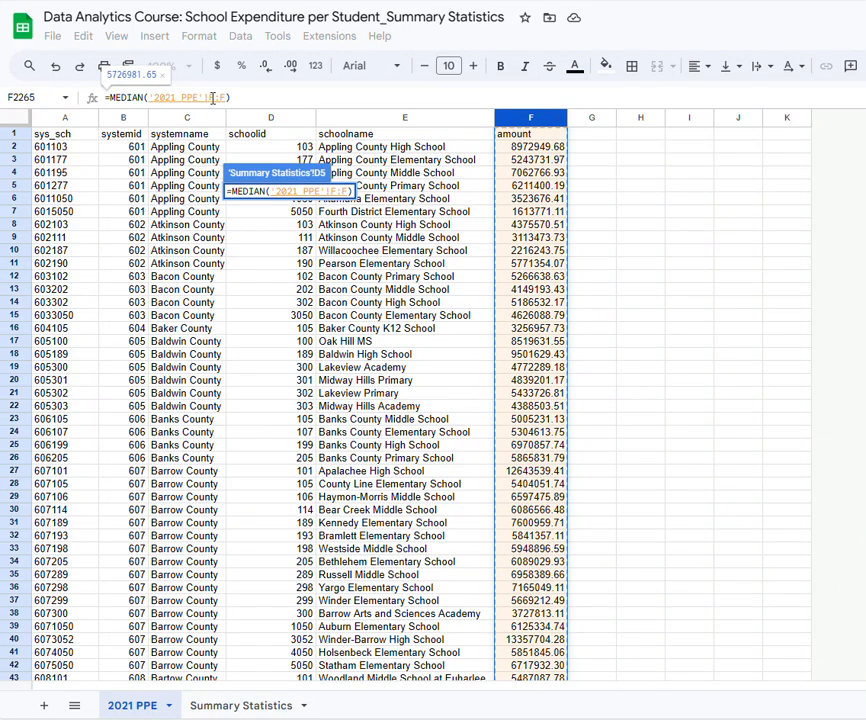
click(215, 99)
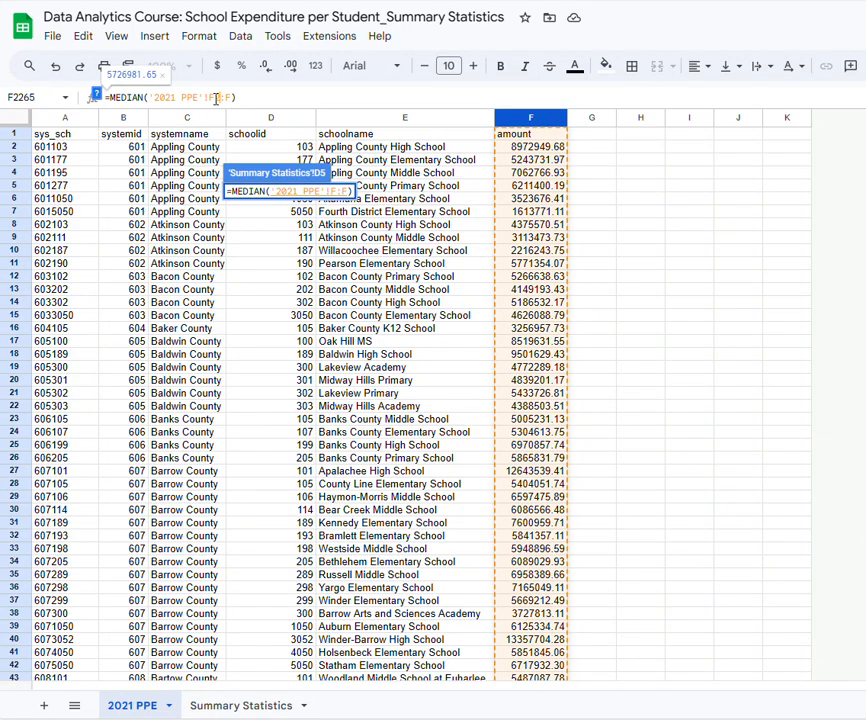
text(2)
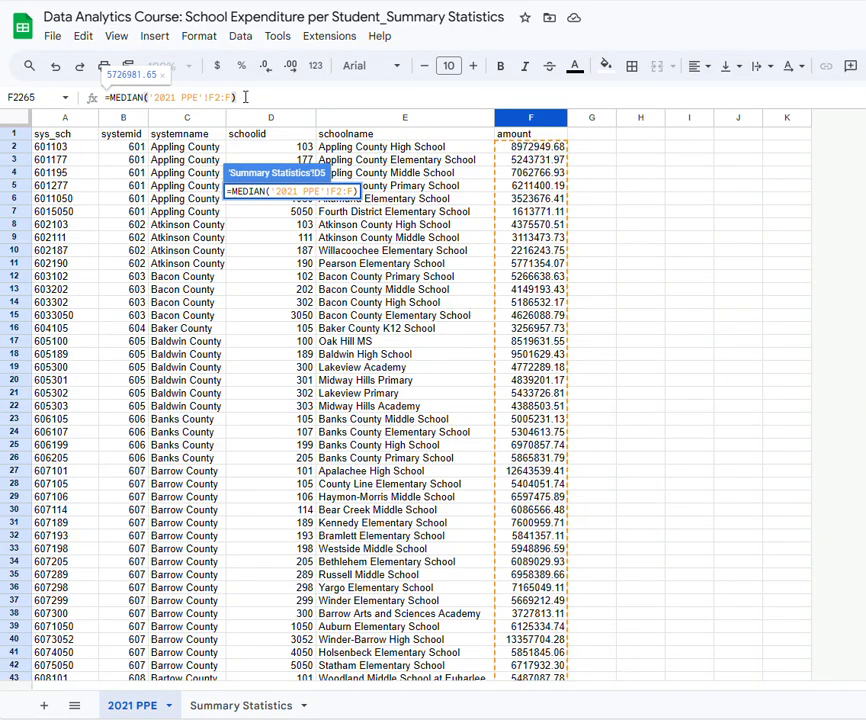
key(Return)
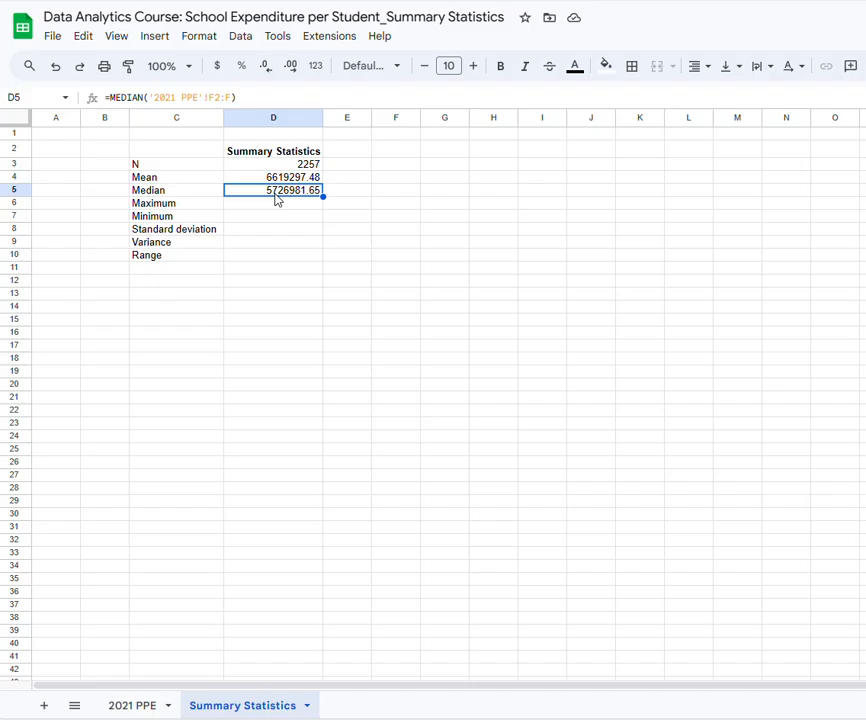
Fill the Maximum cell D6 with the suggested formula =MAX(D3:D5)
click(258, 206)
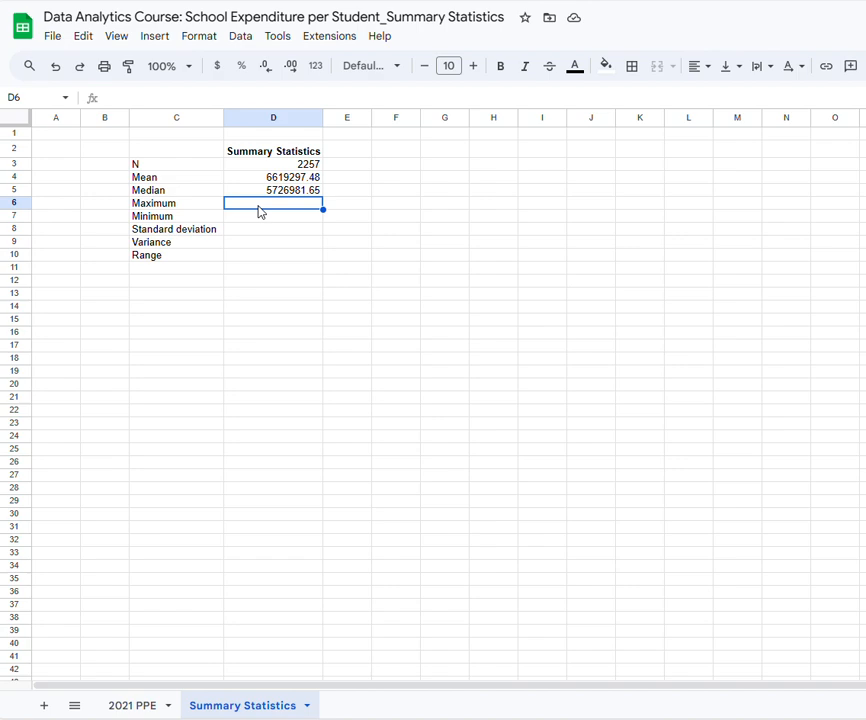
text(=)
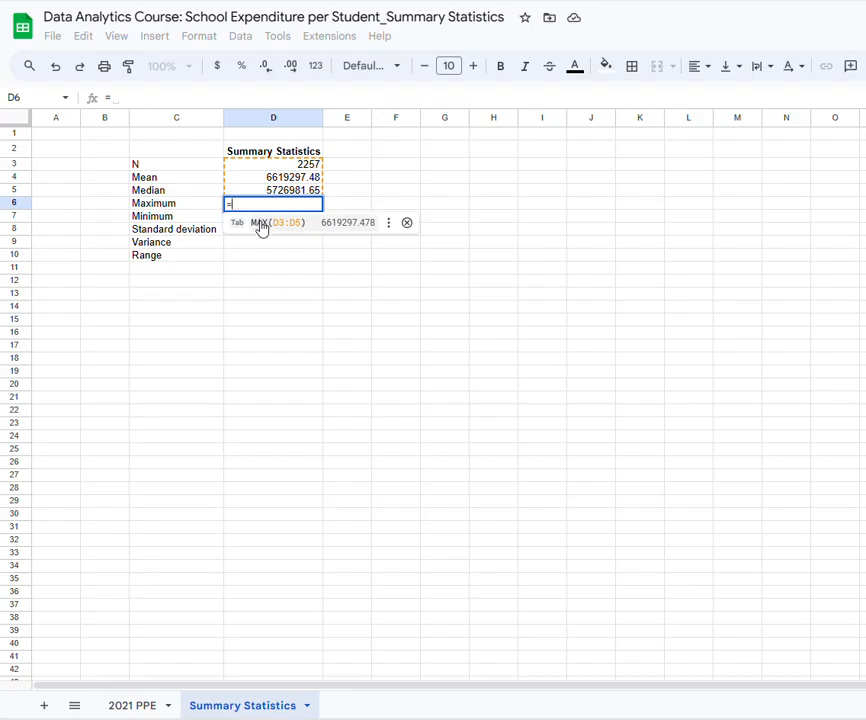
click(261, 226)
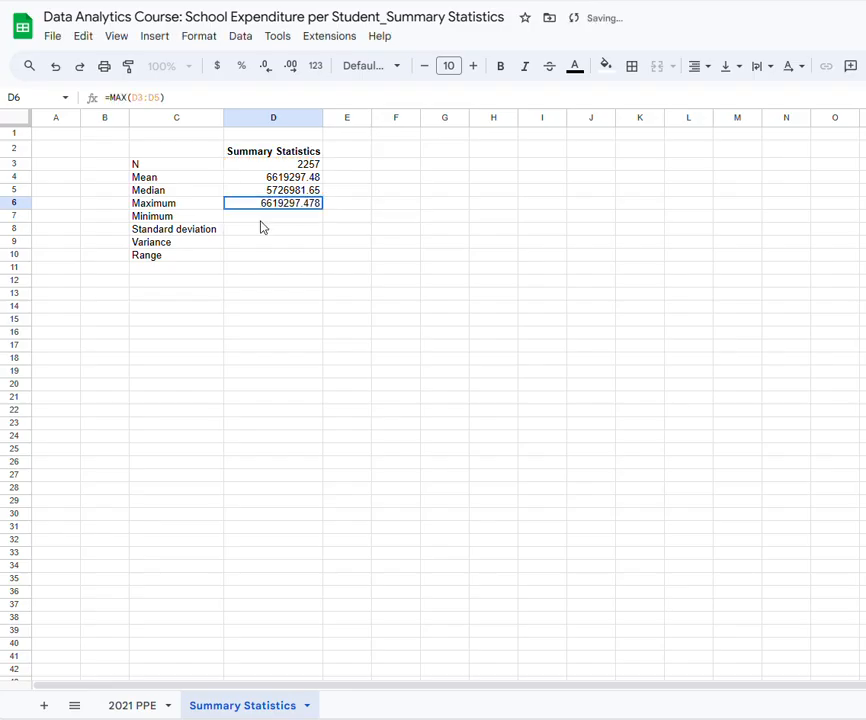
Replace the range of the maximum formula in D6 with the amount data from row 2 down, giving =MAX('2021 PPE'!F2:F)
click(162, 98)
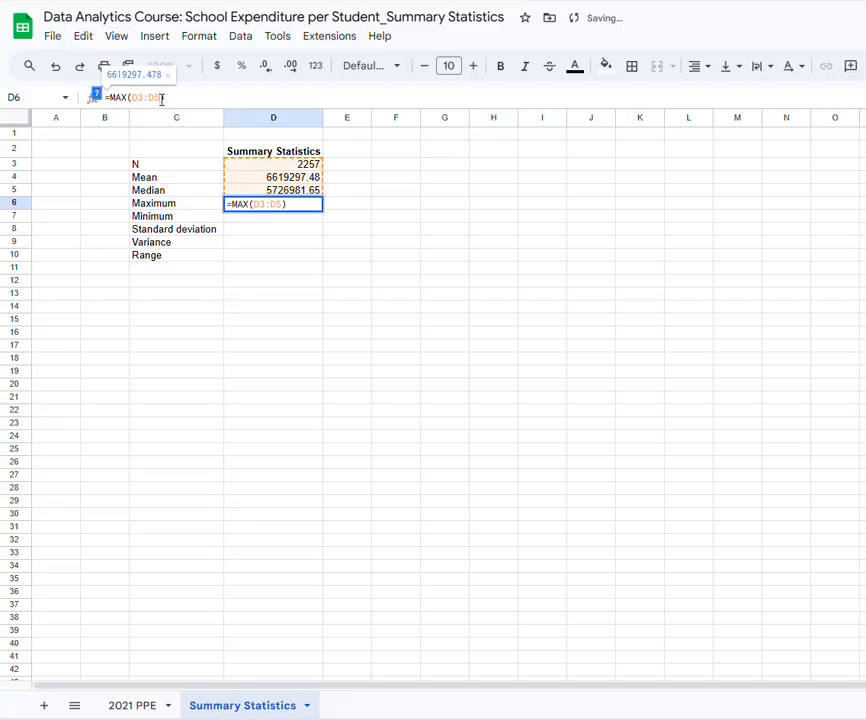
key(BackSpace)
key(BackSpace)
key(BackSpace)
key(BackSpace)
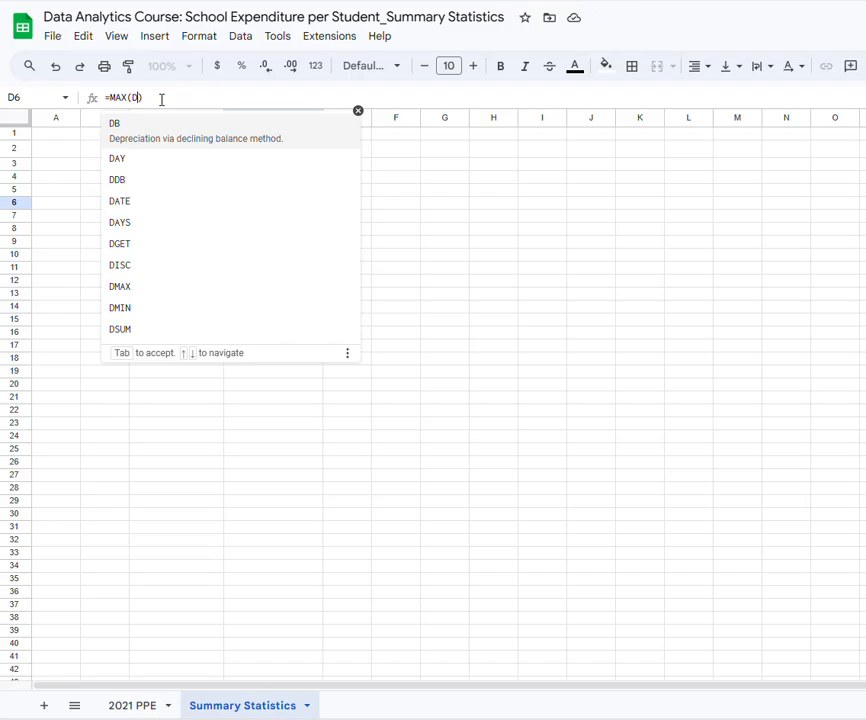
key(BackSpace)
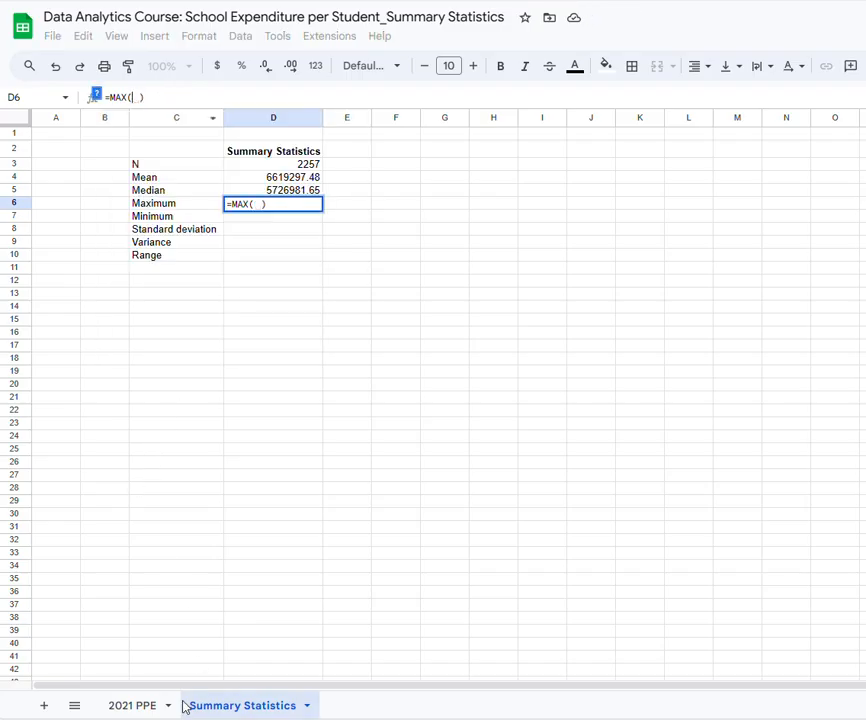
click(122, 706)
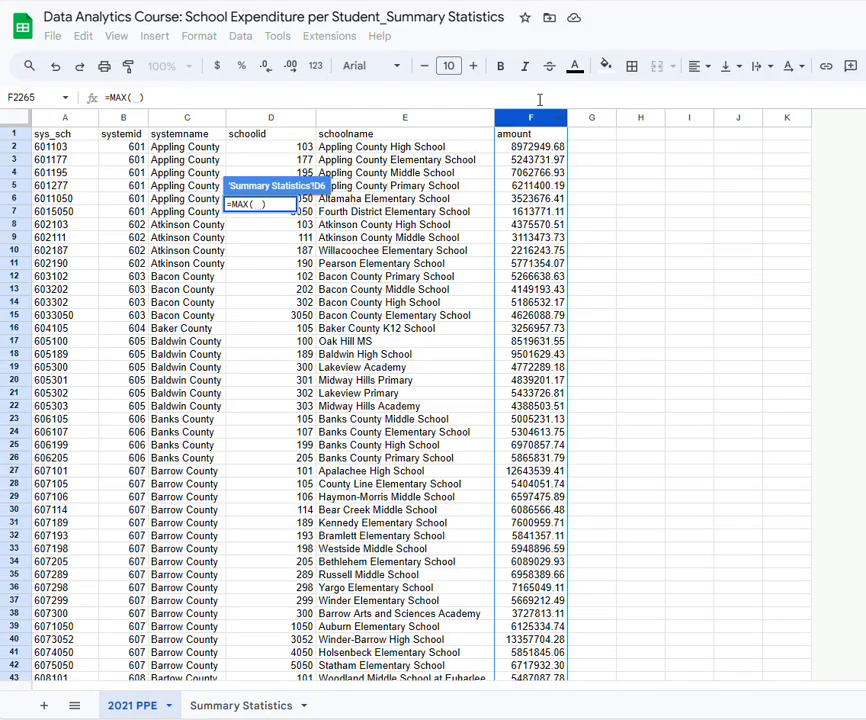
click(530, 118)
click(199, 97)
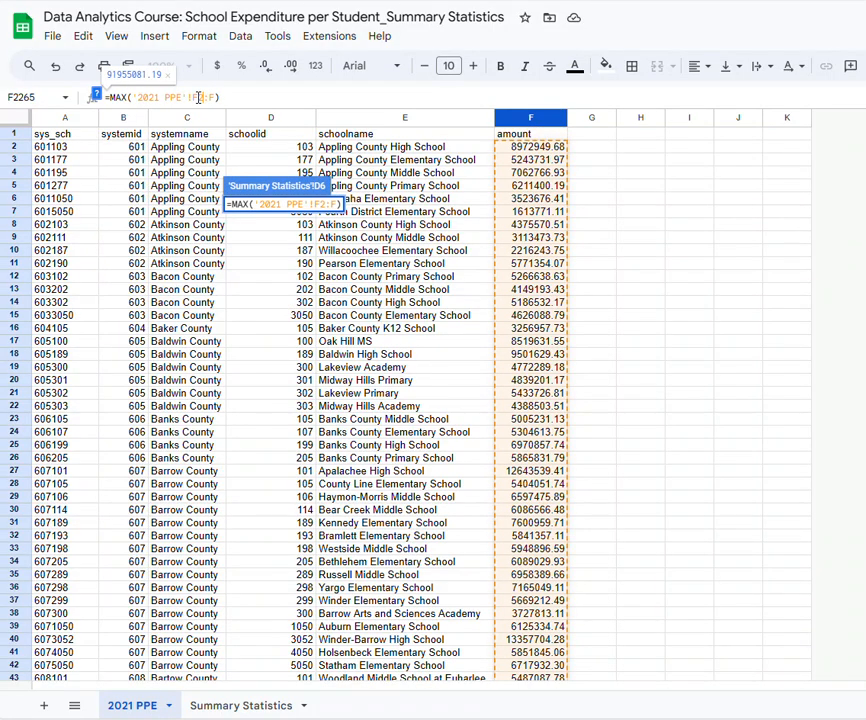
text(2)
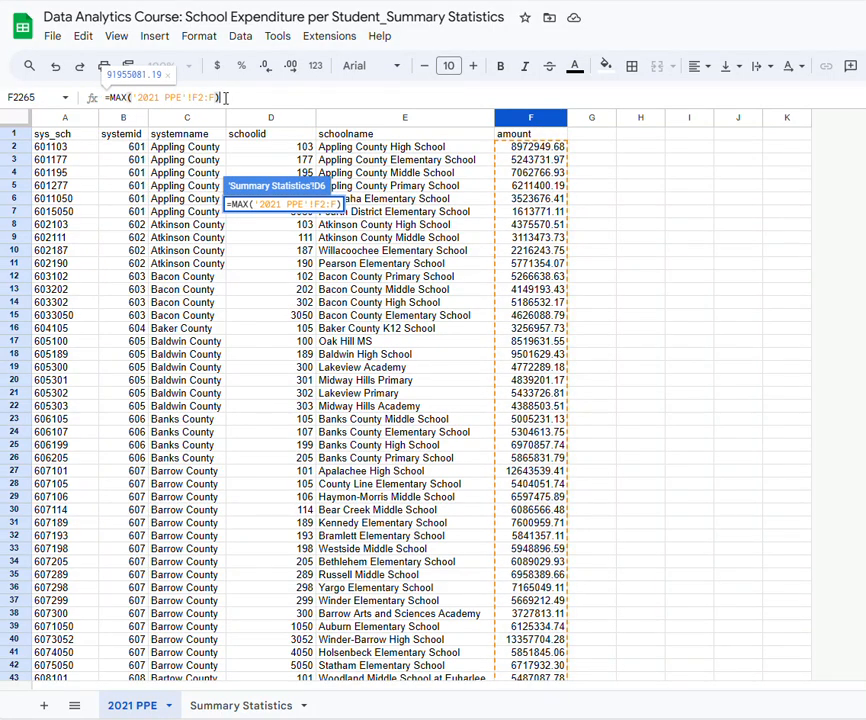
key(Return)
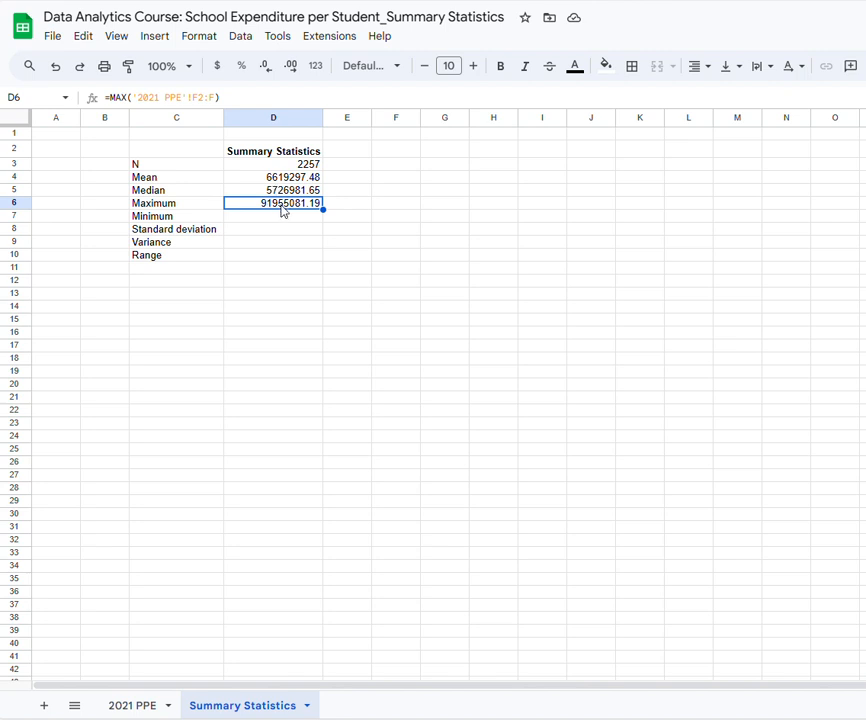
Fill the Minimum cell D7 with the suggested formula =MIN(D3:D6)
click(258, 220)
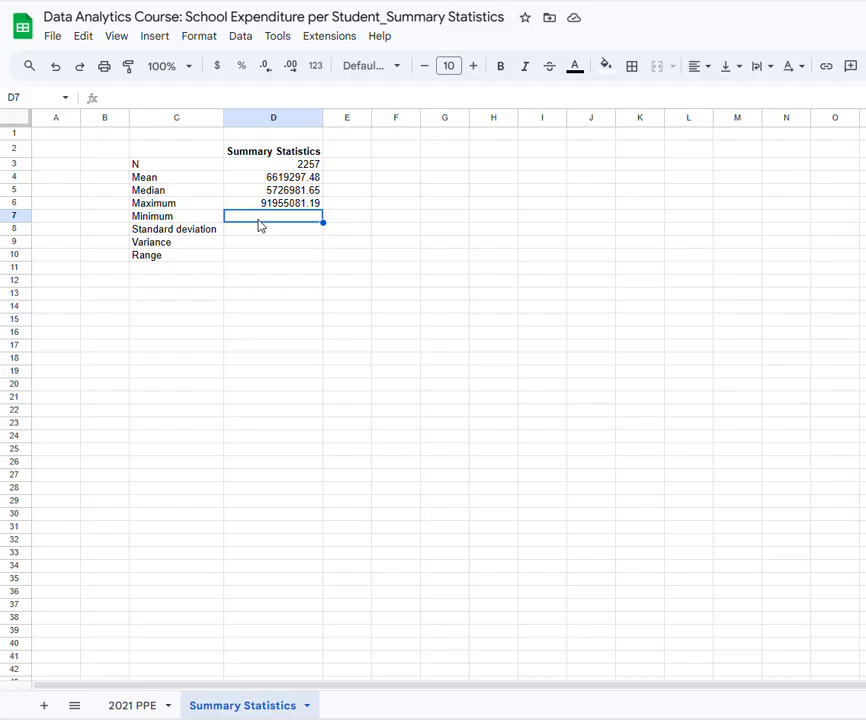
text(=)
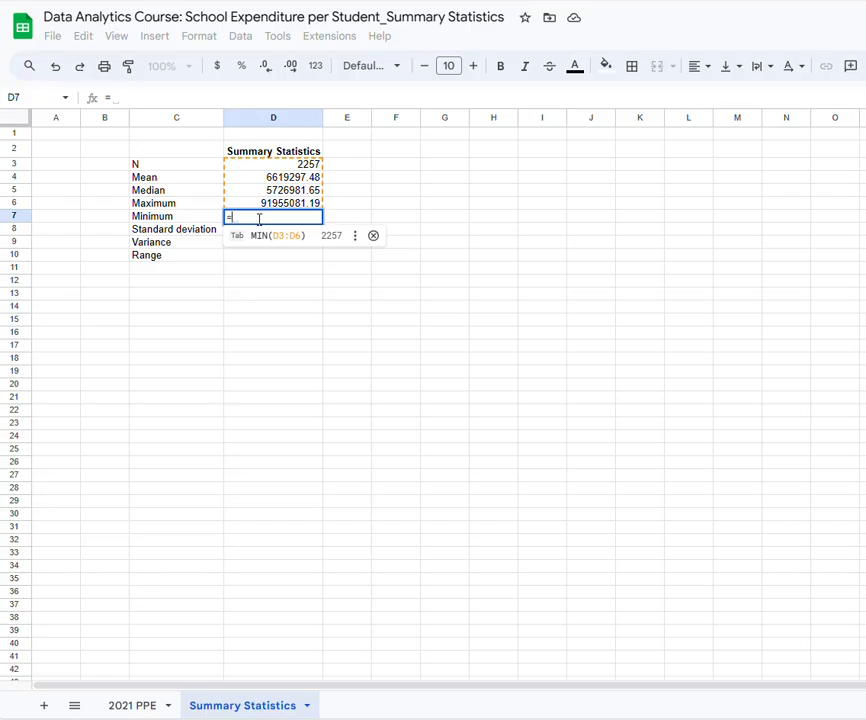
click(262, 236)
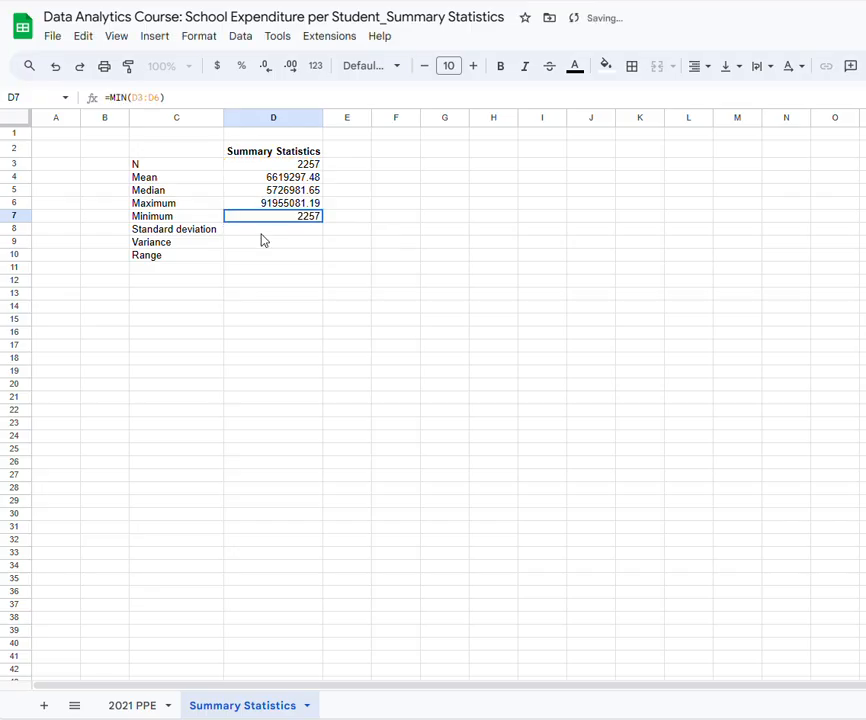
Replace the range of the minimum formula in D7 with the amount data from row 2 down, giving =MIN('2021 PPE'!F2:F)
click(162, 99)
key(BackSpace)
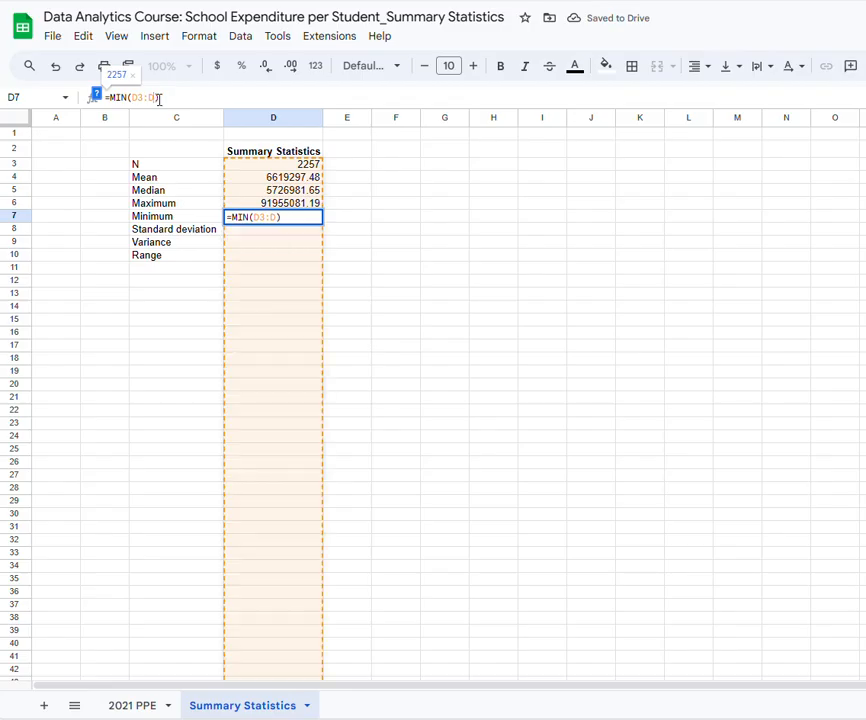
key(BackSpace)
key(BackSpace)
key(BackSpace)
key(BackSpace)
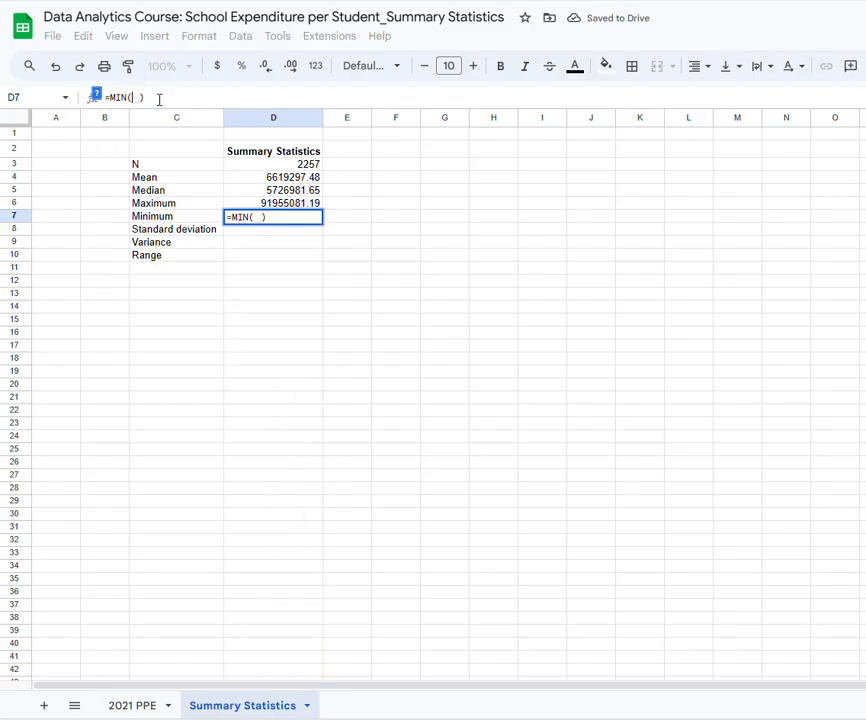
click(145, 706)
click(518, 119)
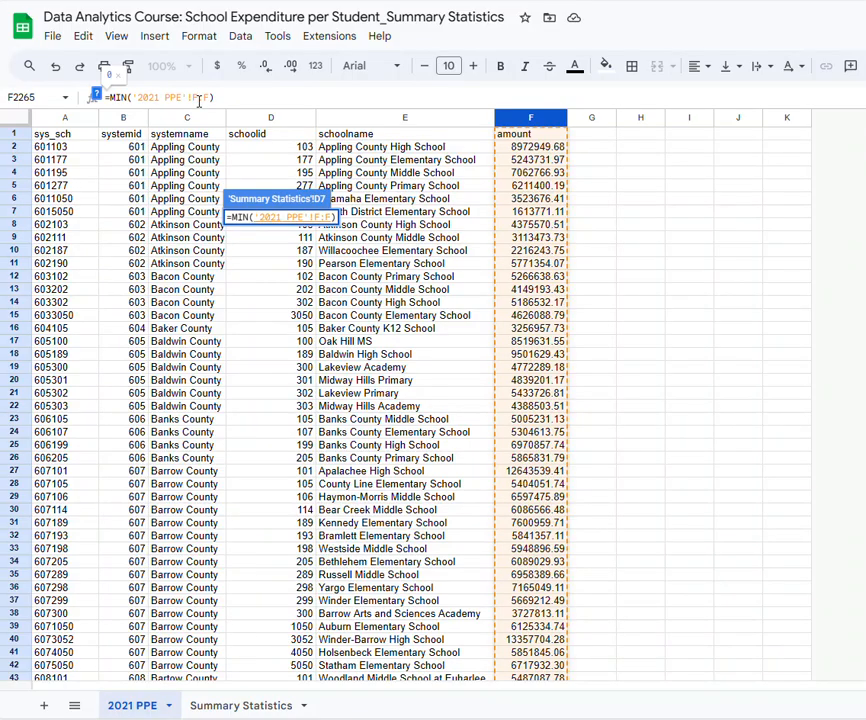
click(197, 98)
text(2)
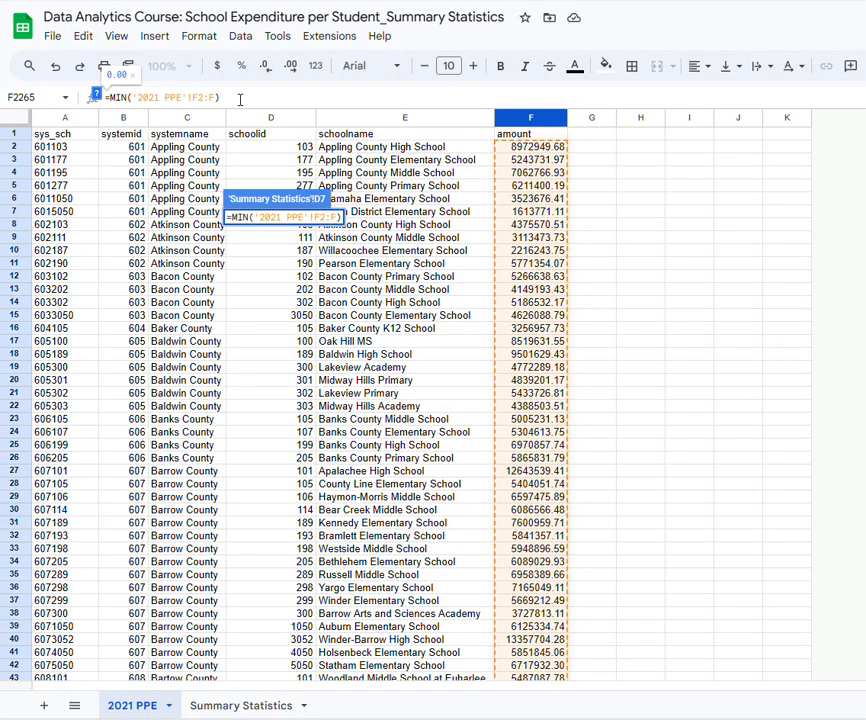
key(Return)
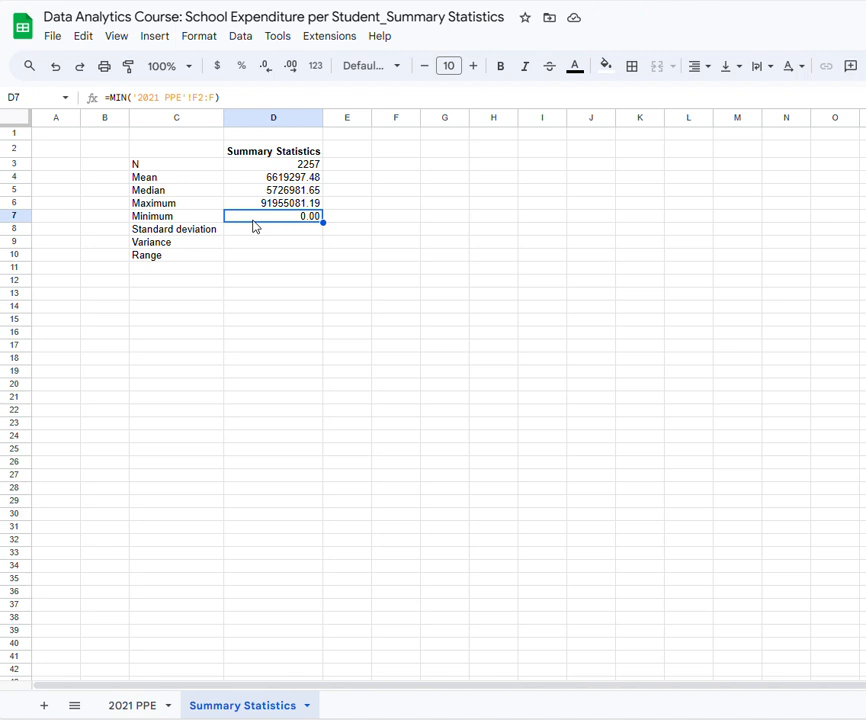
Fill the Standard deviation cell D8 with the suggested formula =STDEV(D3:D7)
click(255, 234)
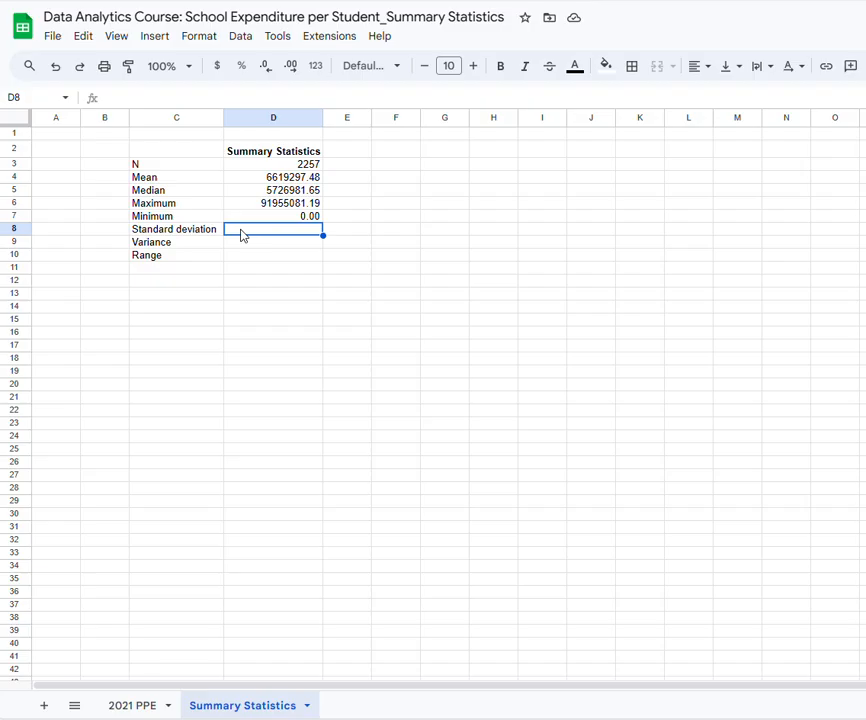
text(=)
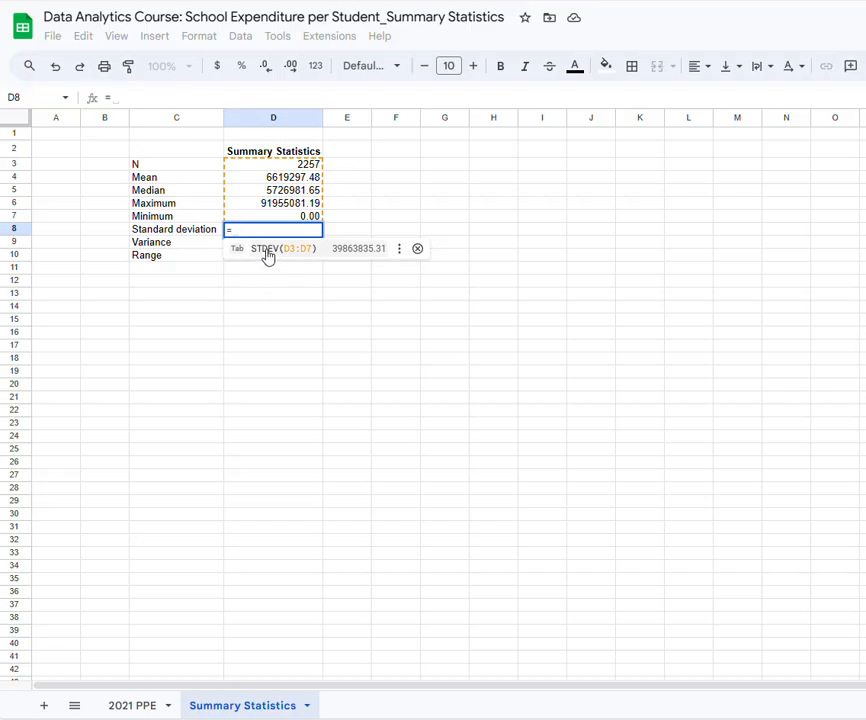
click(266, 252)
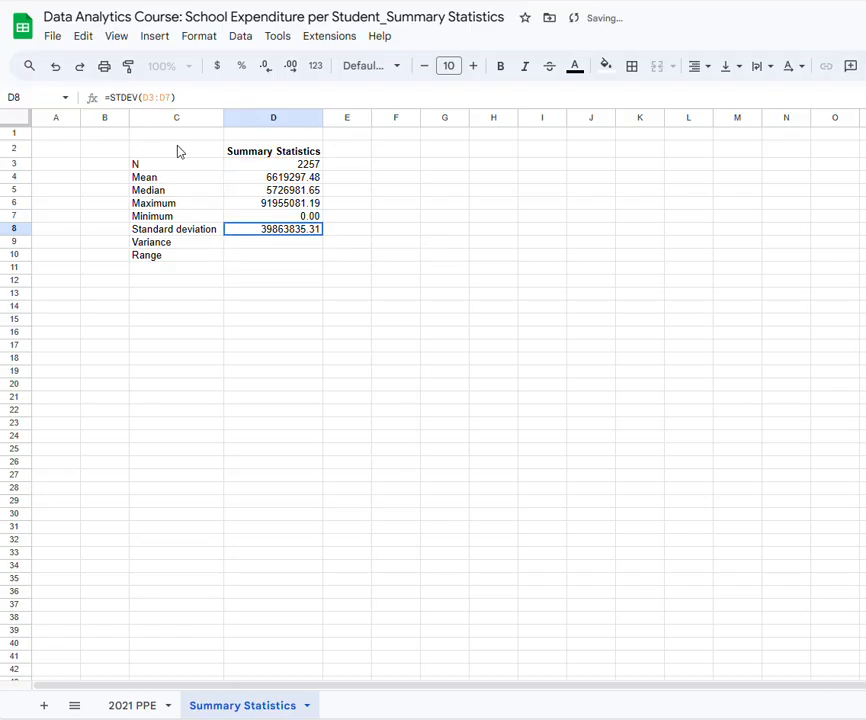
Replace the range of the standard deviation formula in D8 with the amount data from row 2 down, giving =STDEV('2021 PPE'!F2:F)
click(171, 97)
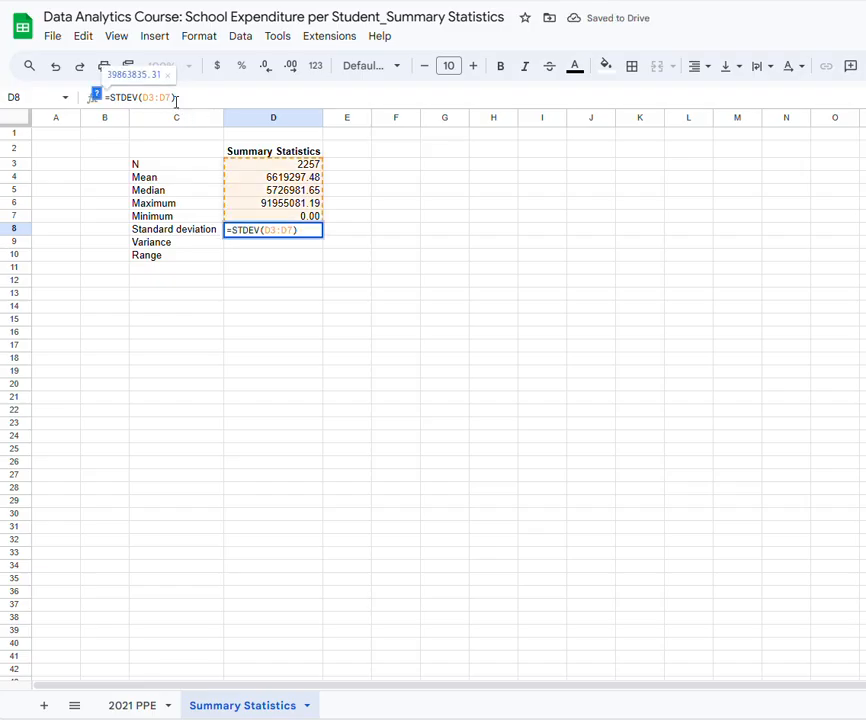
key(BackSpace)
key(BackSpace)
key(BackSpace)
key(BackSpace)
key(BackSpace)
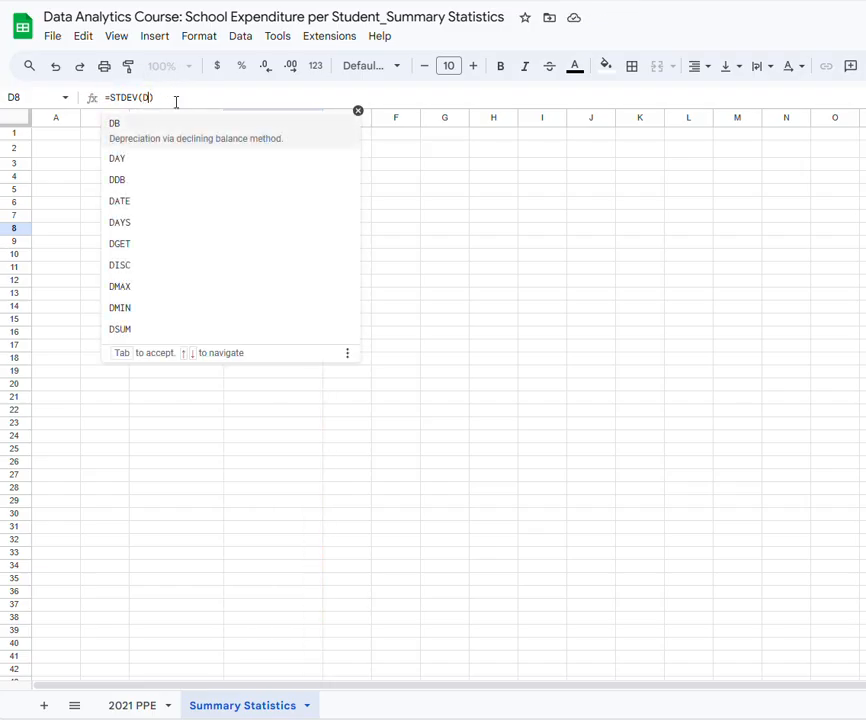
click(134, 708)
click(531, 117)
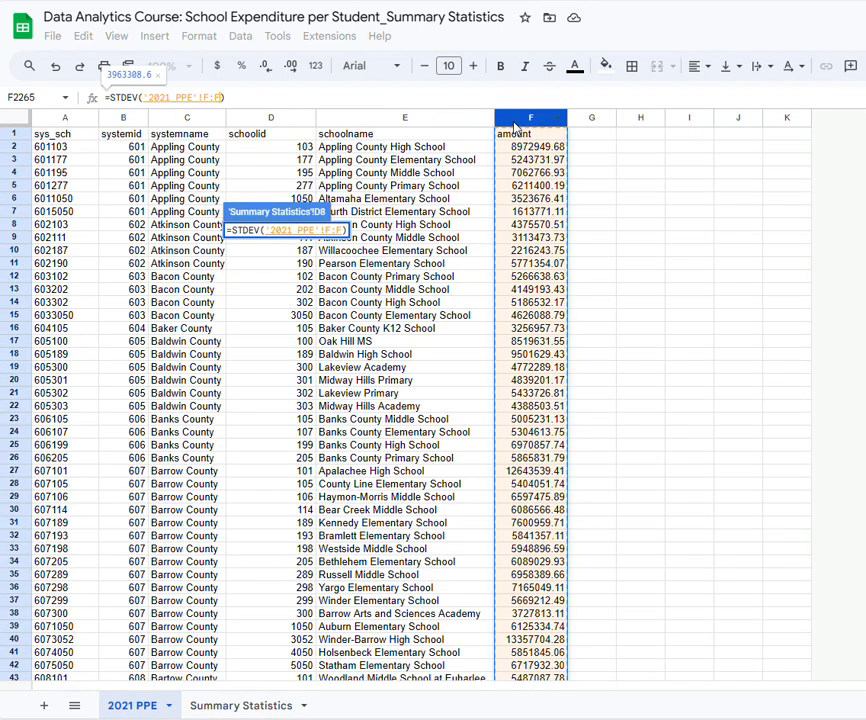
click(210, 97)
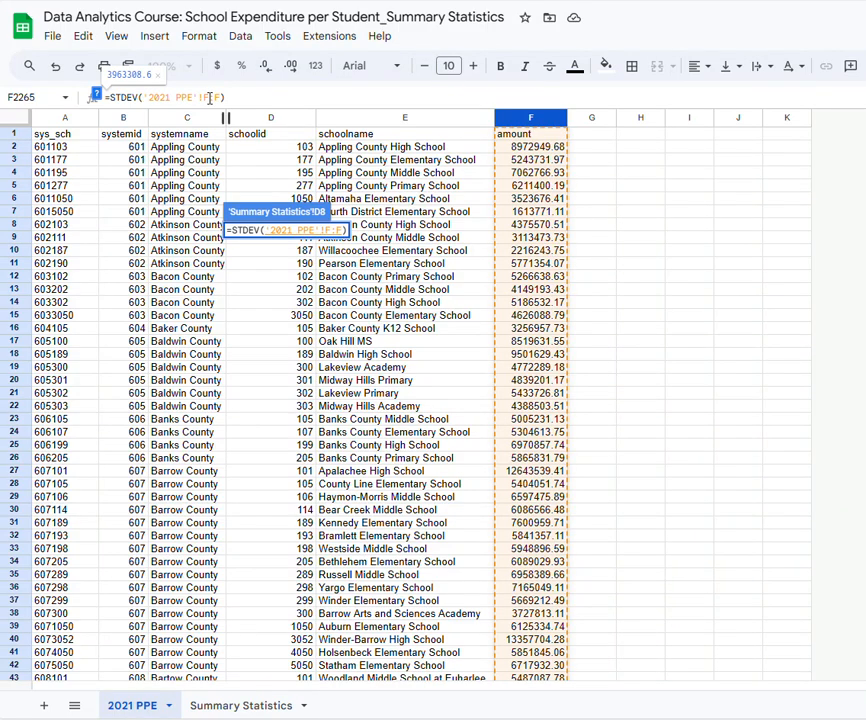
text(2)
click(243, 99)
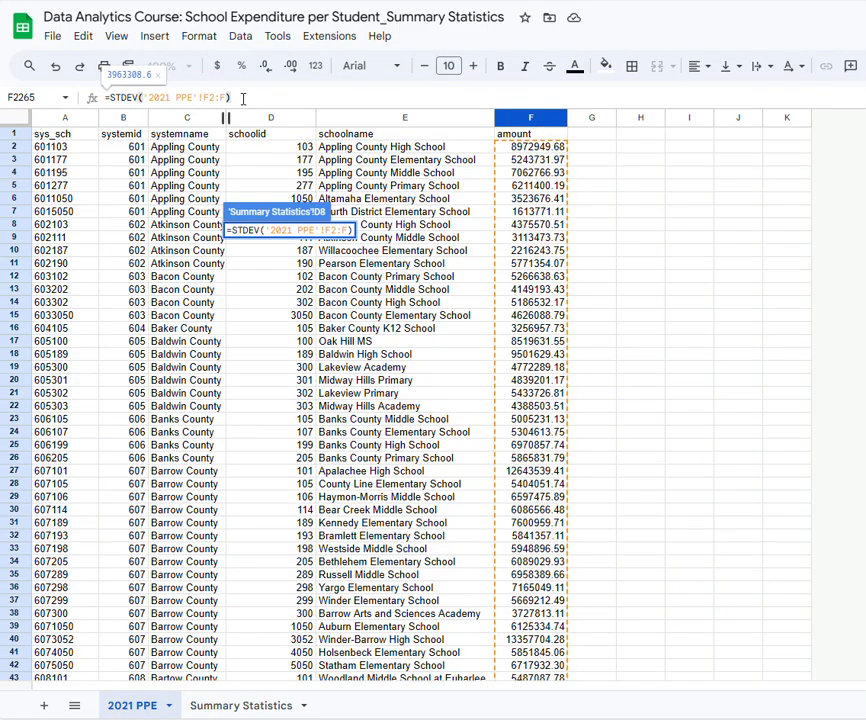
key(Return)
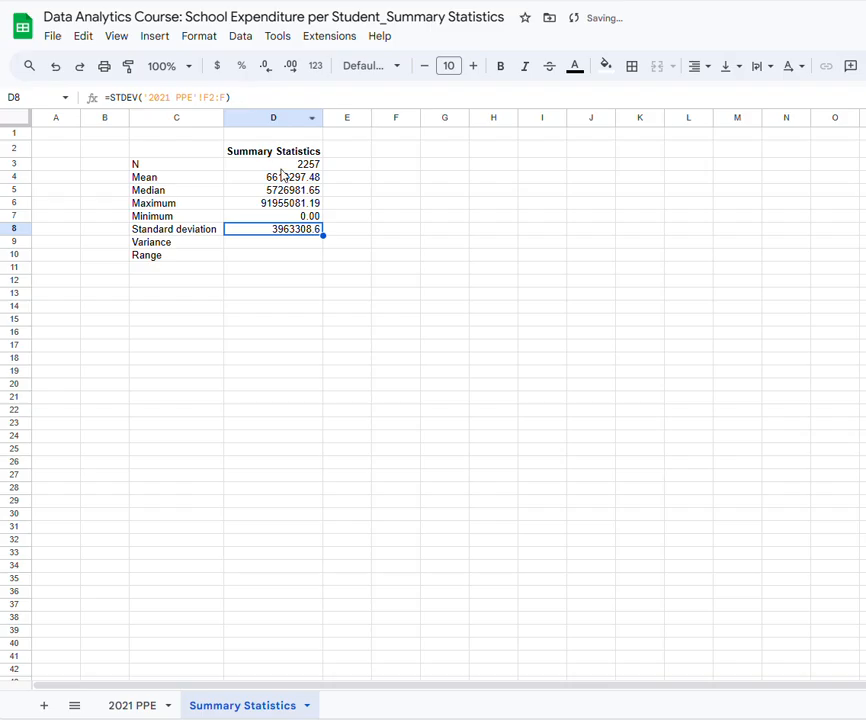
Fill the Variance cell D9 with the variance of the amount data from row 2 down, giving =VAR('2021 PPE'!F2:F)
click(265, 248)
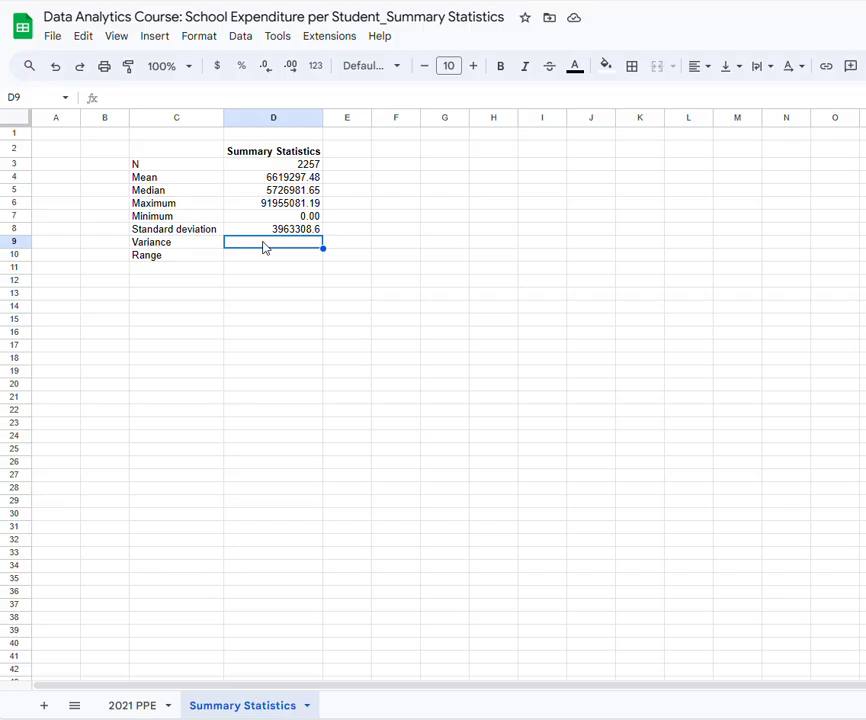
text(=v)
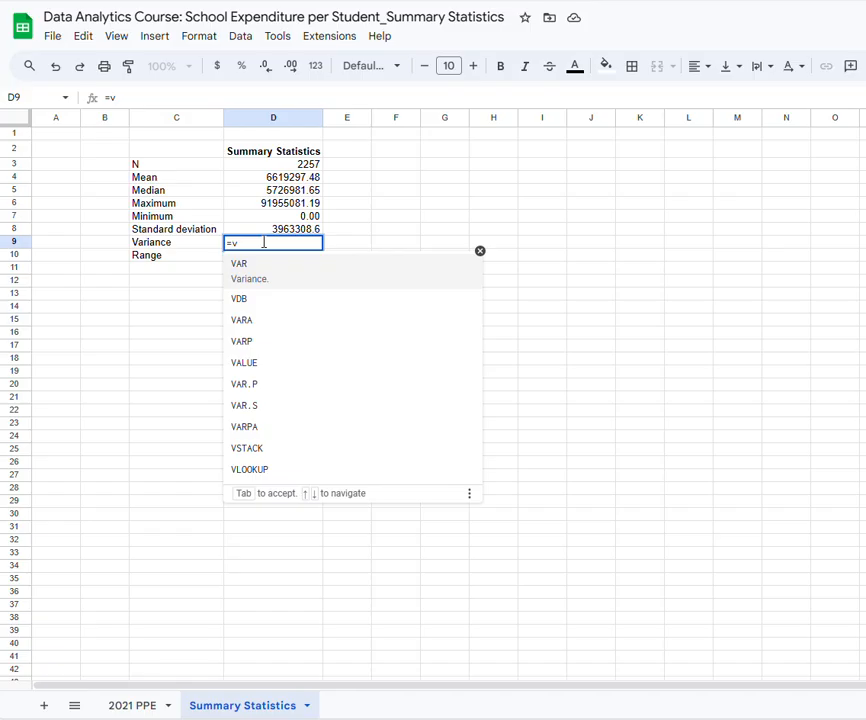
click(245, 276)
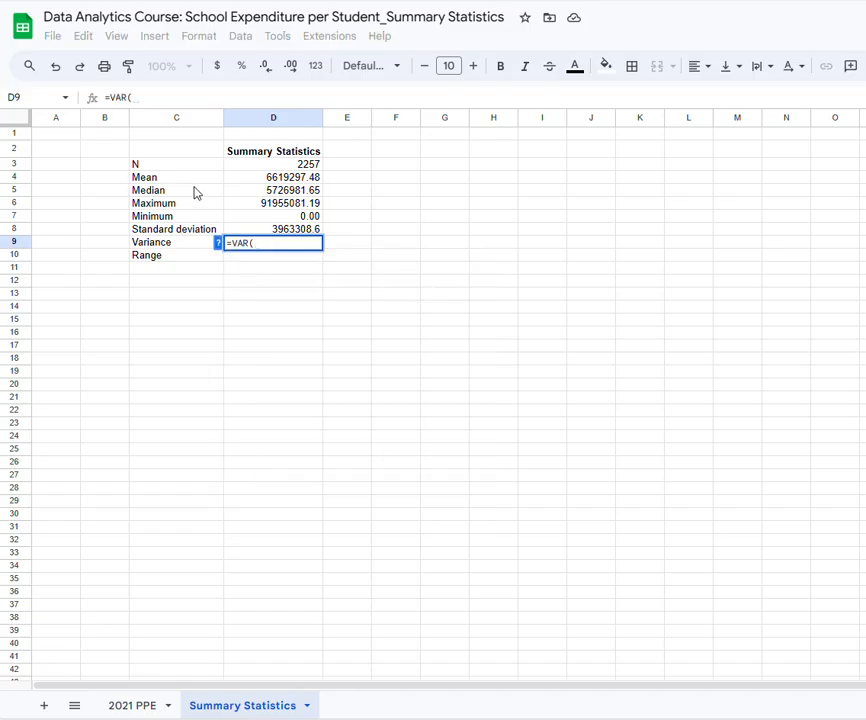
click(130, 707)
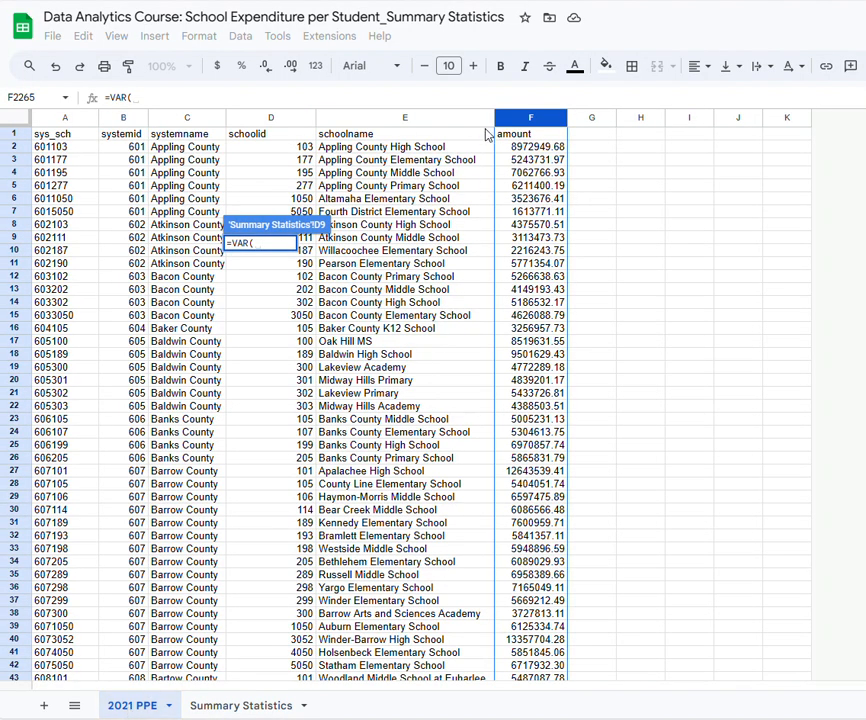
click(530, 118)
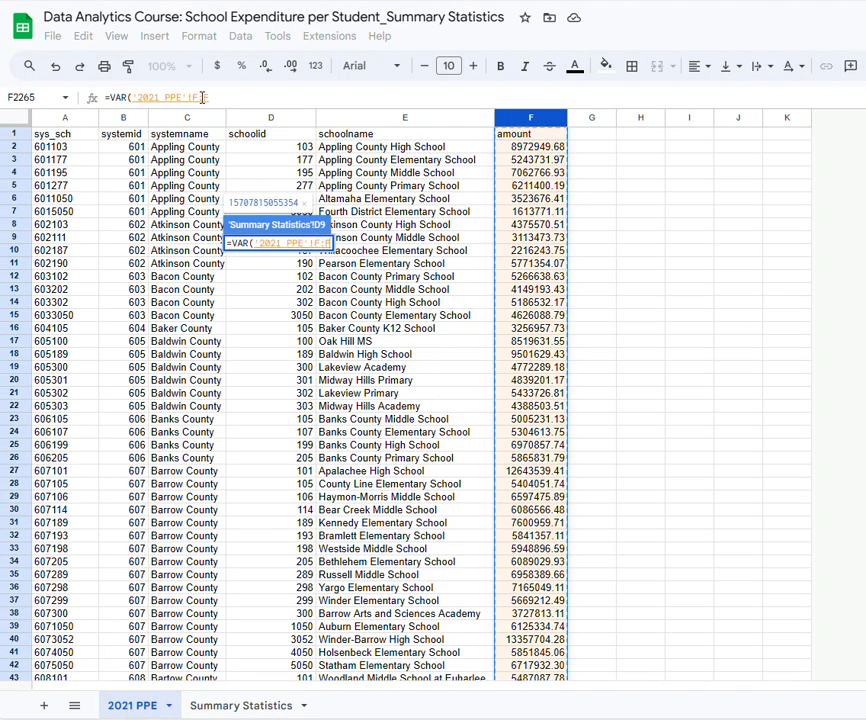
click(201, 97)
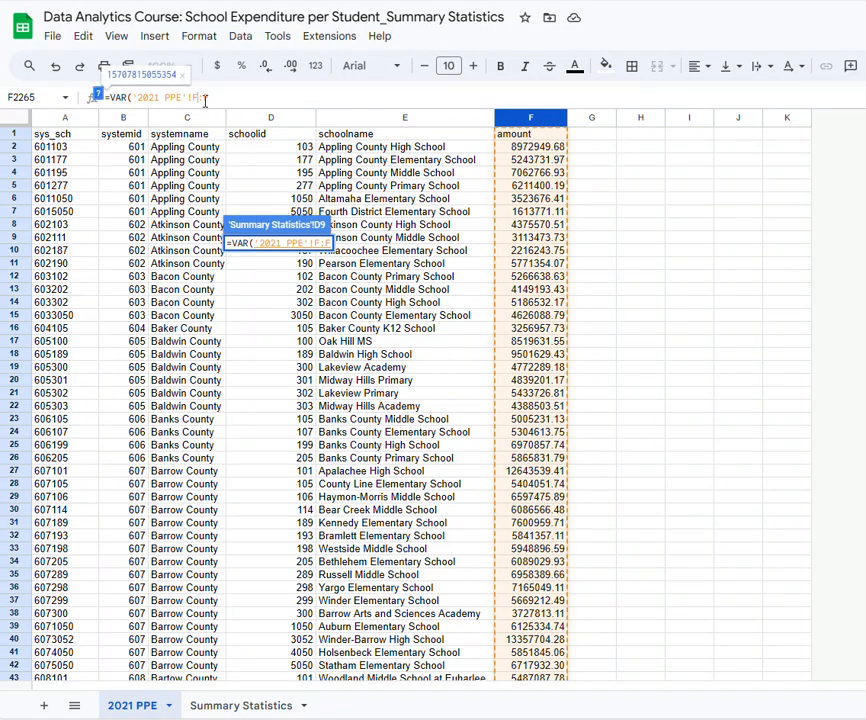
key(Left)
key(Left)
text(2)
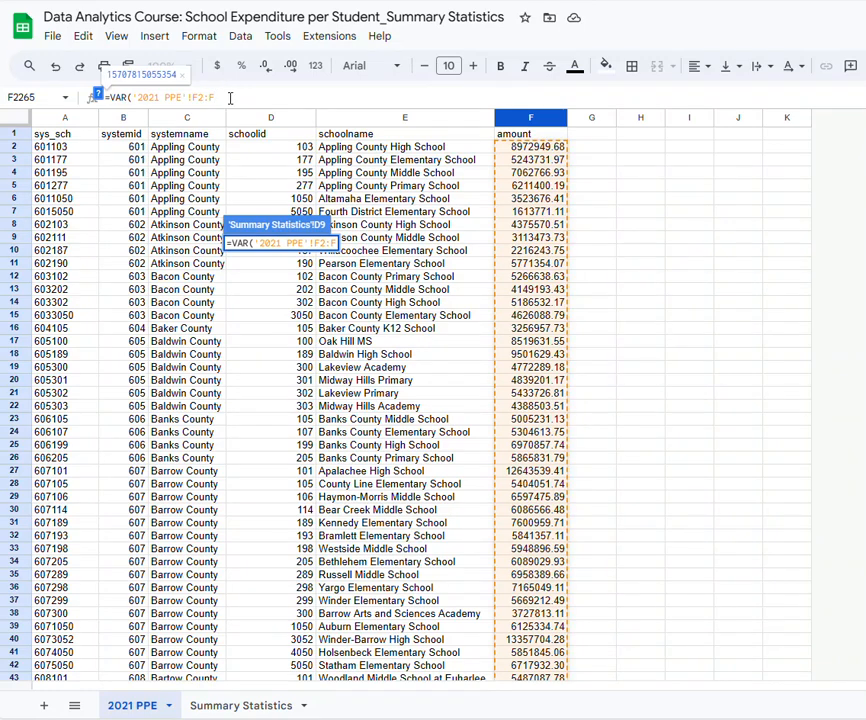
click(230, 97)
text())
key(Return)
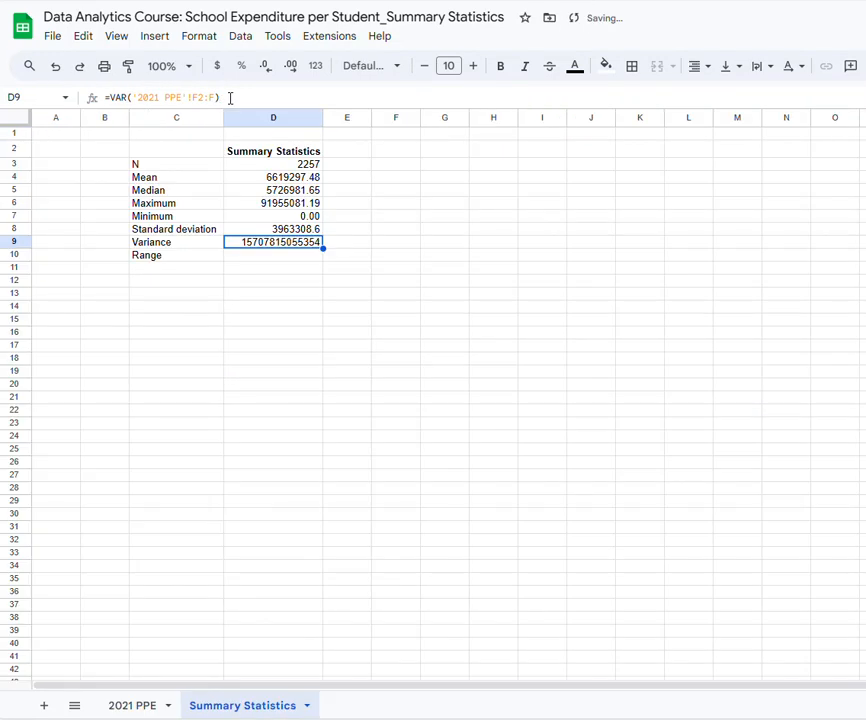
Fill the Range cell D10 with the maximum minus the minimum, using the formula =D6-D7
click(237, 258)
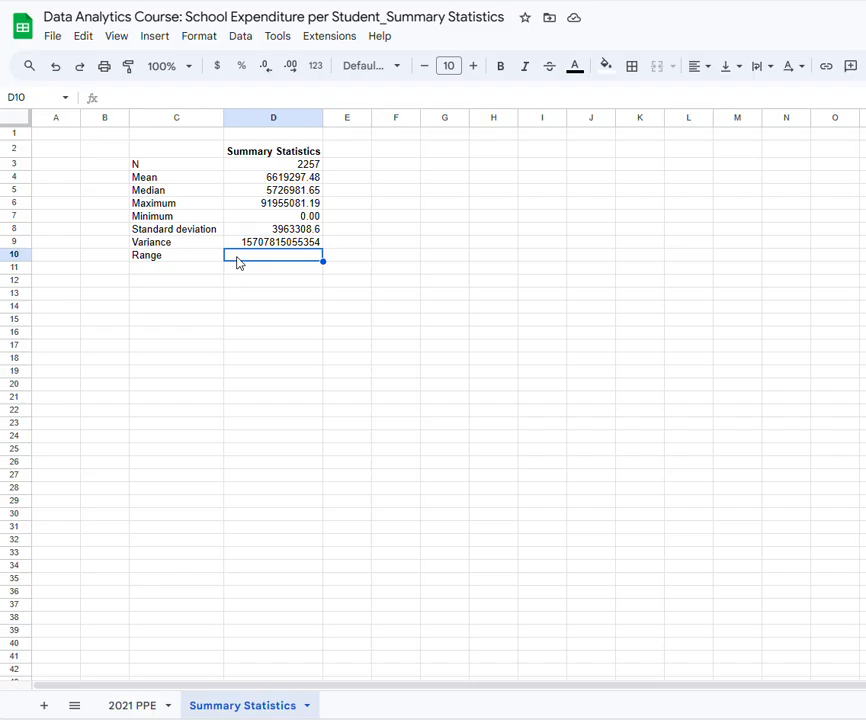
text(=)
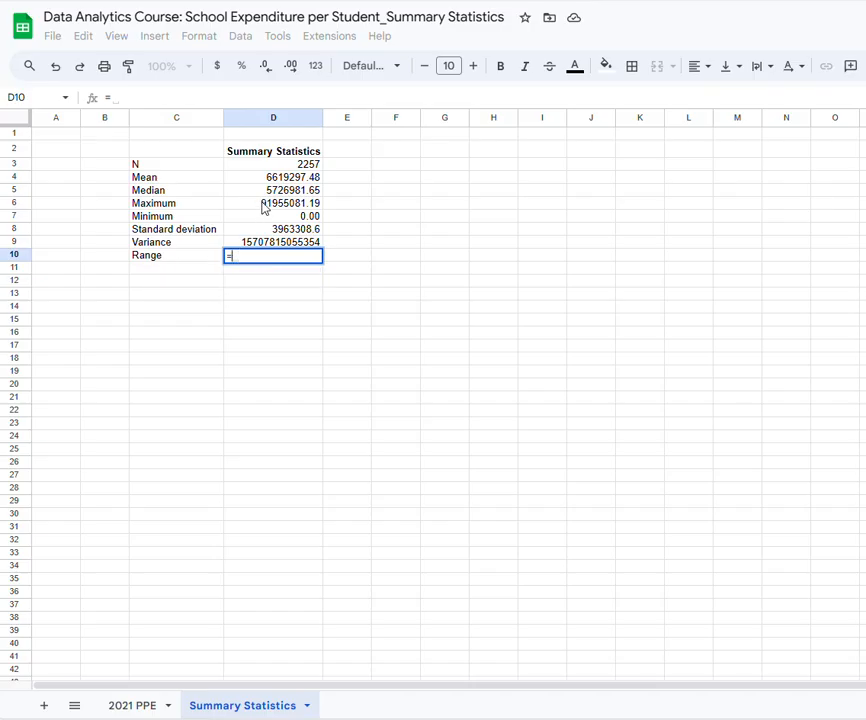
click(264, 207)
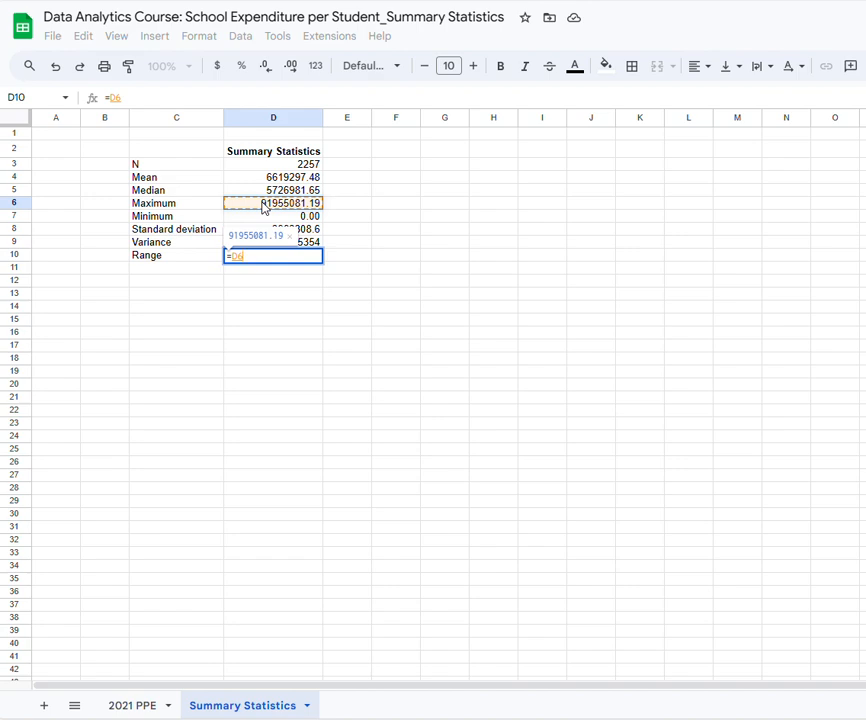
text(-)
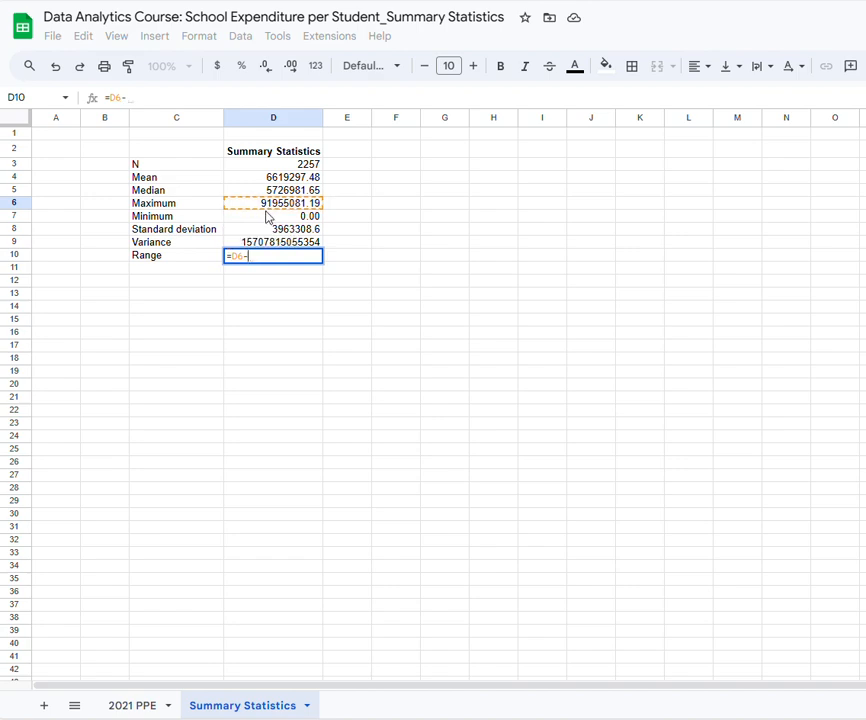
click(267, 218)
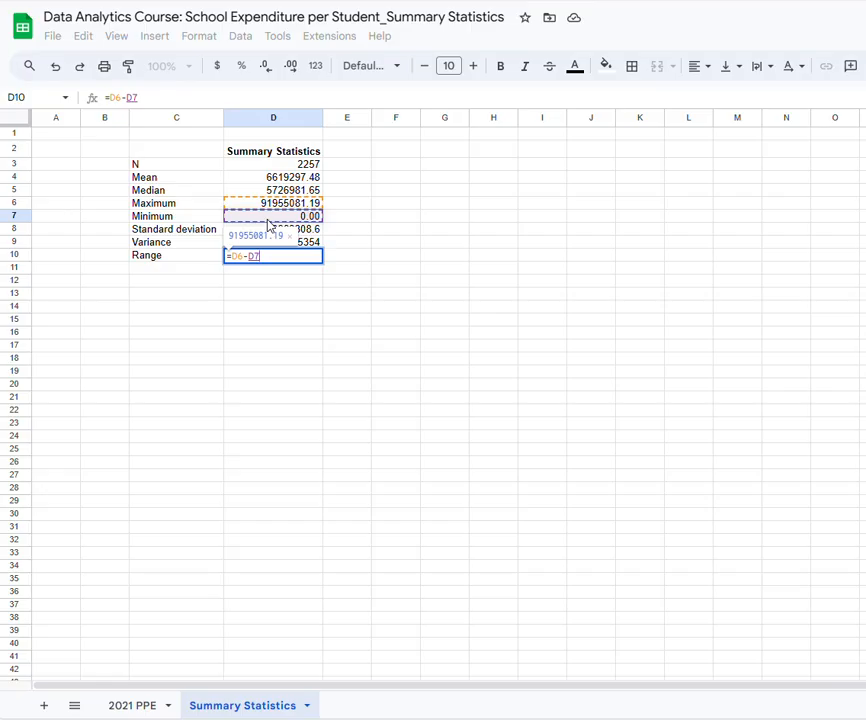
key(Return)
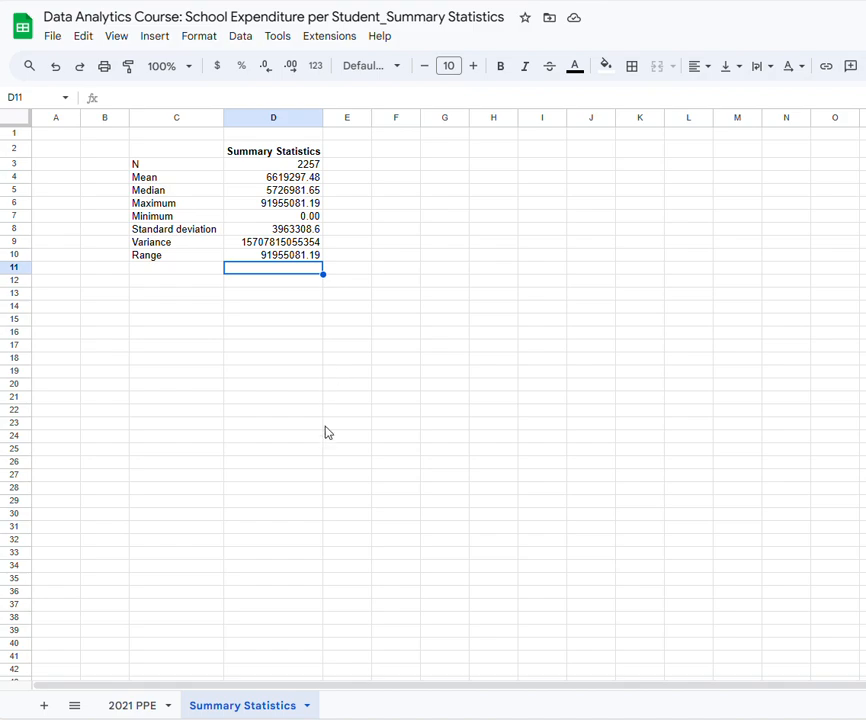
Change the amount for Appling County High School in F2 of the 2021 PPE sheet to 8972000.68
click(140, 706)
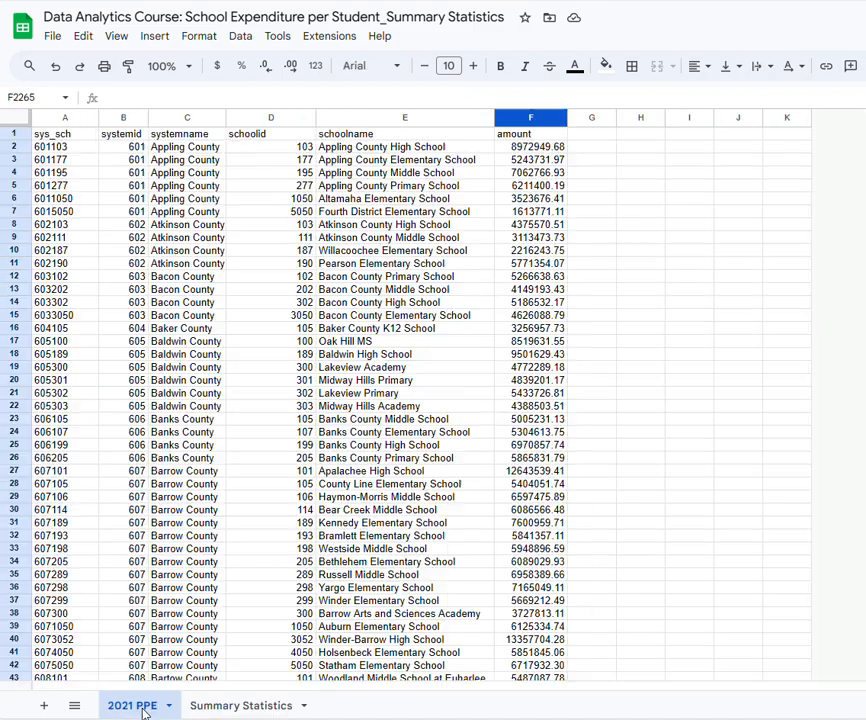
click(548, 148)
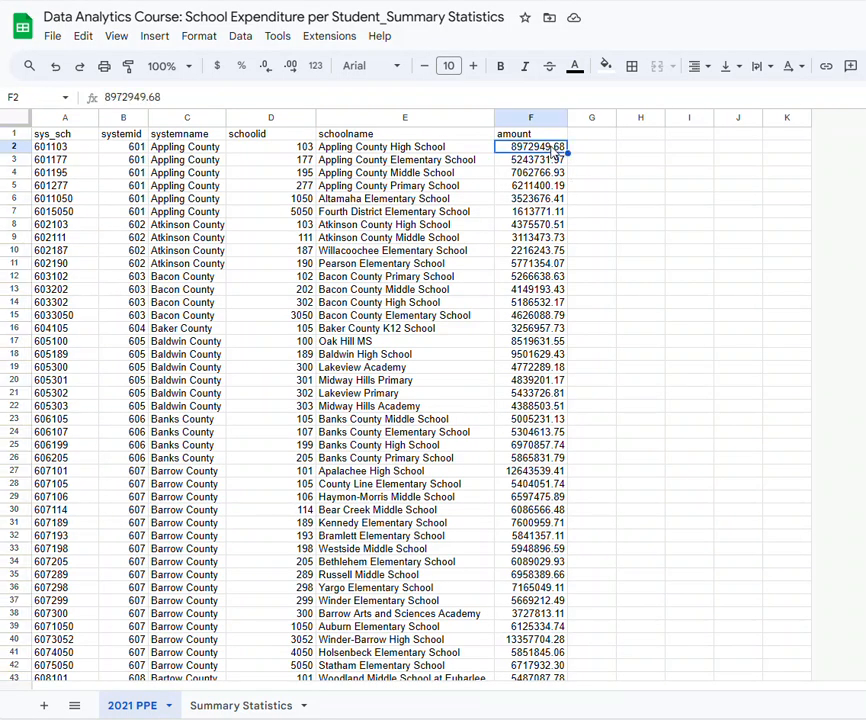
double_click(550, 151)
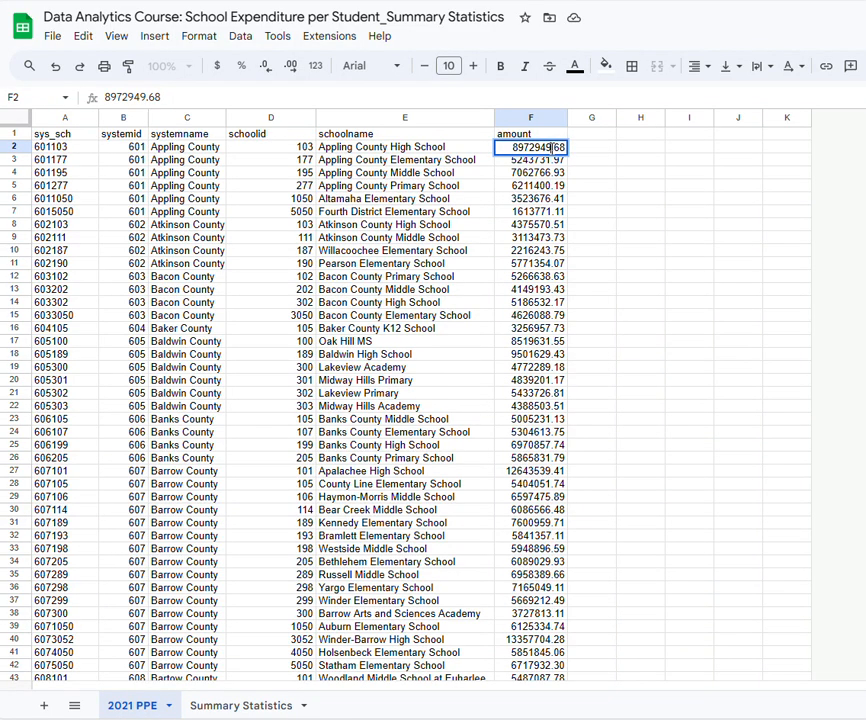
key(BackSpace)
key(BackSpace)
key(BackSpace)
text(000)
key(Return)
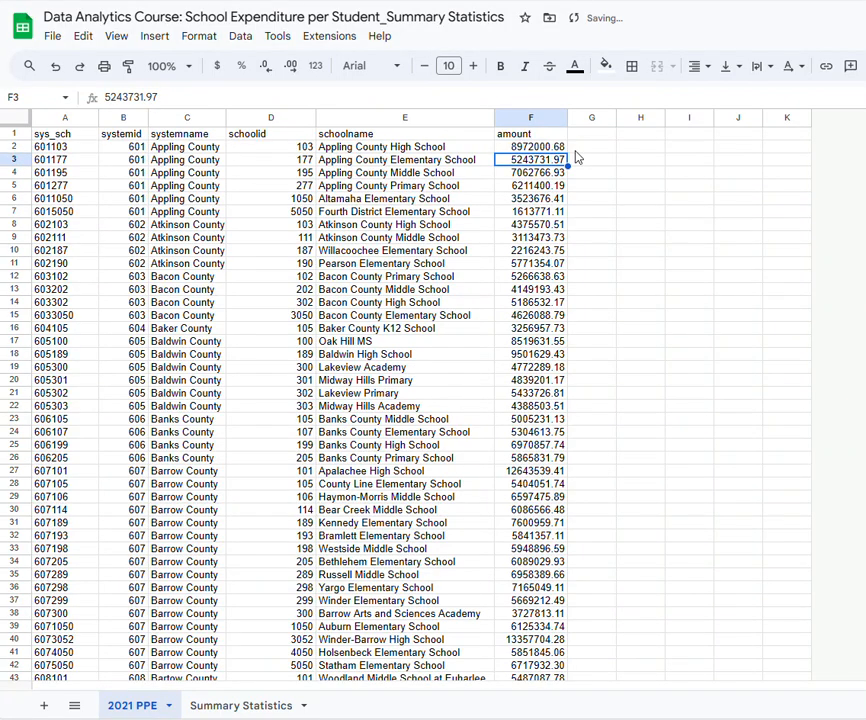
Check the statistics on the Summary Statistics sheet, and undo the amount change in F2 of the 2021 PPE sheet
click(245, 708)
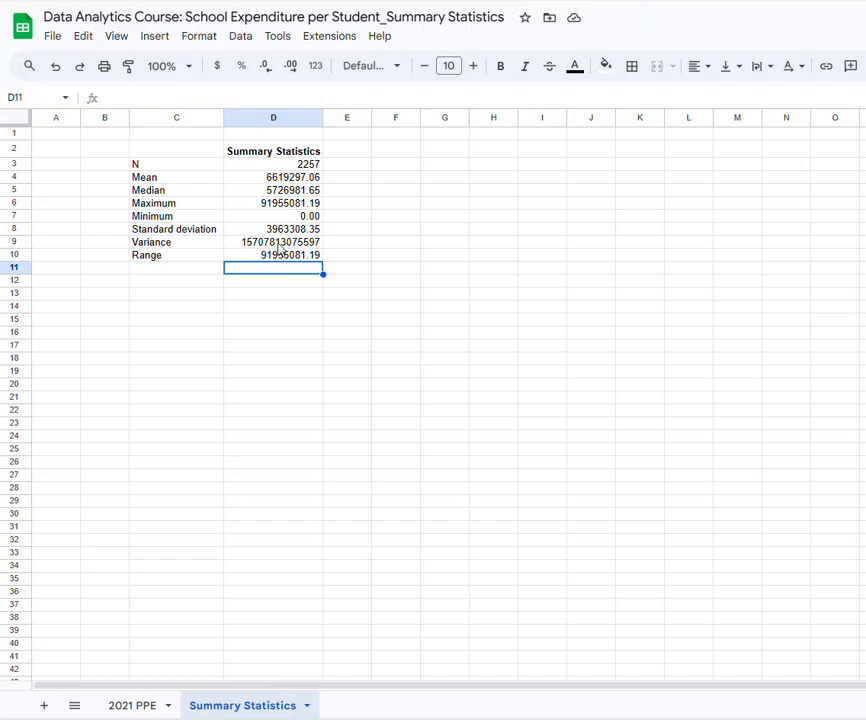
click(131, 709)
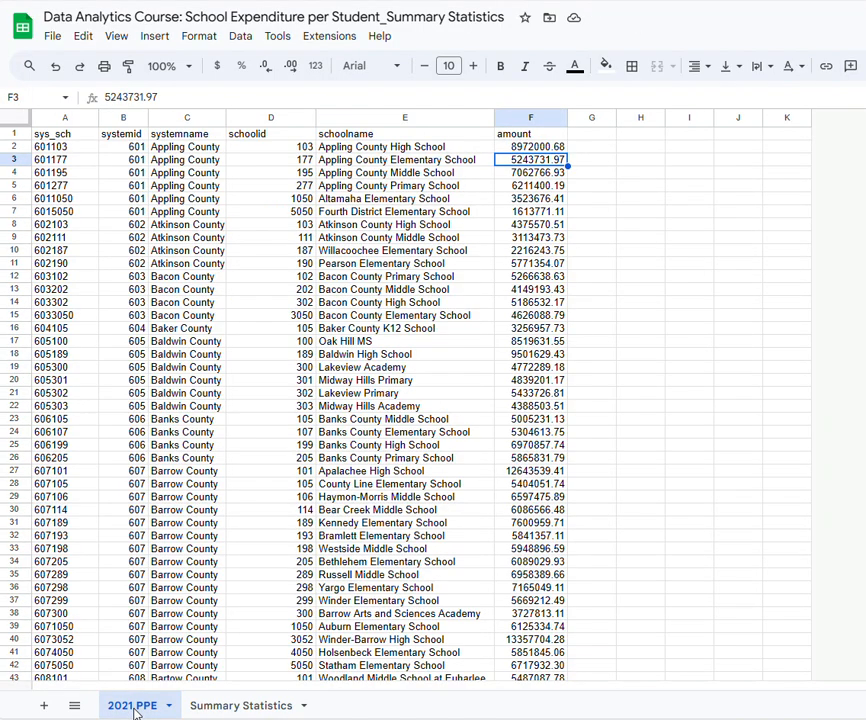
click(53, 68)
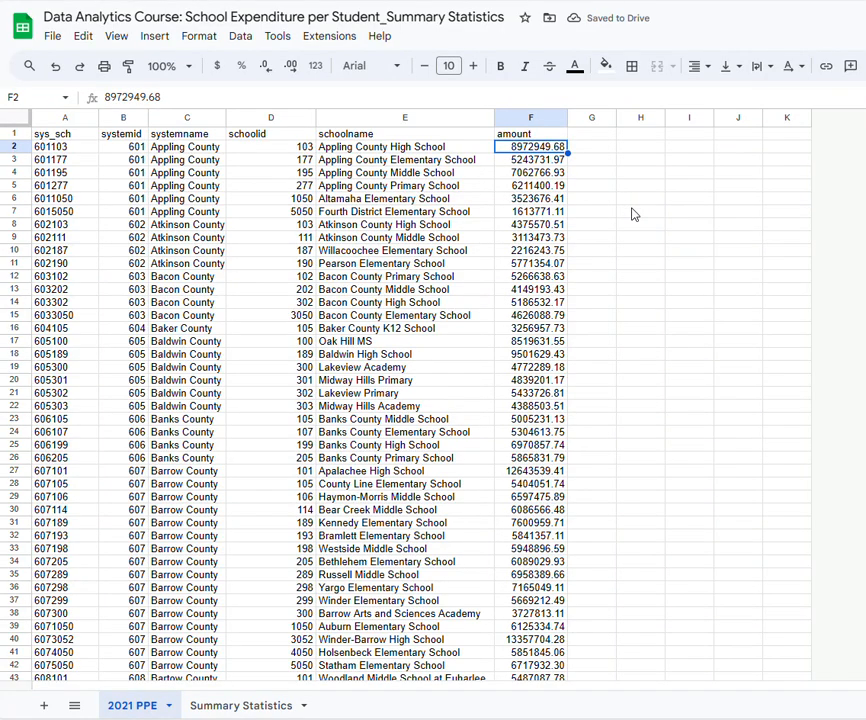
Copy the last 15 amount cells, F2245:F2259, at the end of the 2021 PPE data
scroll(620, 259, down, 20)
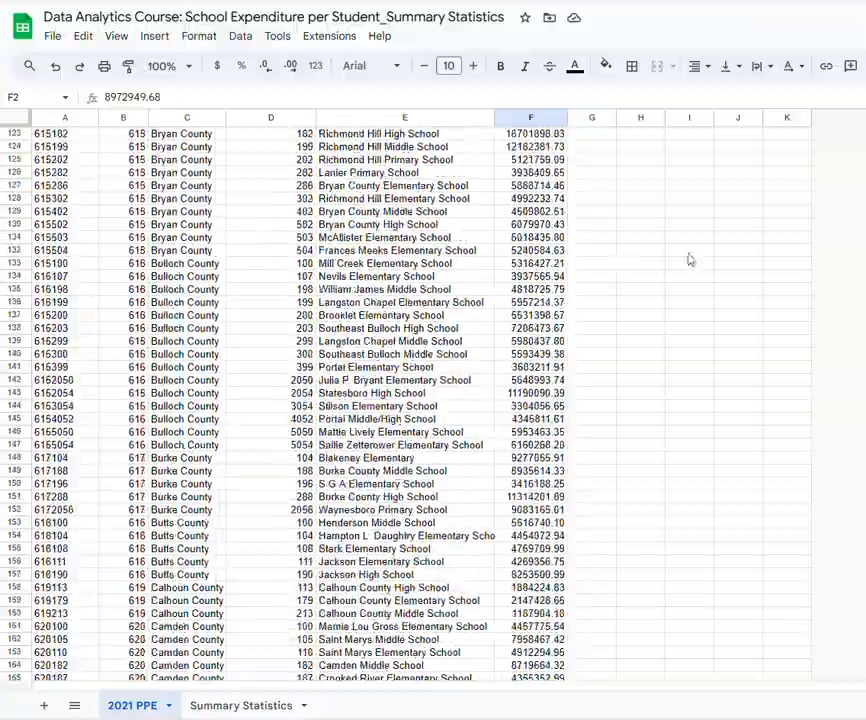
scroll(433, 405, down, 20)
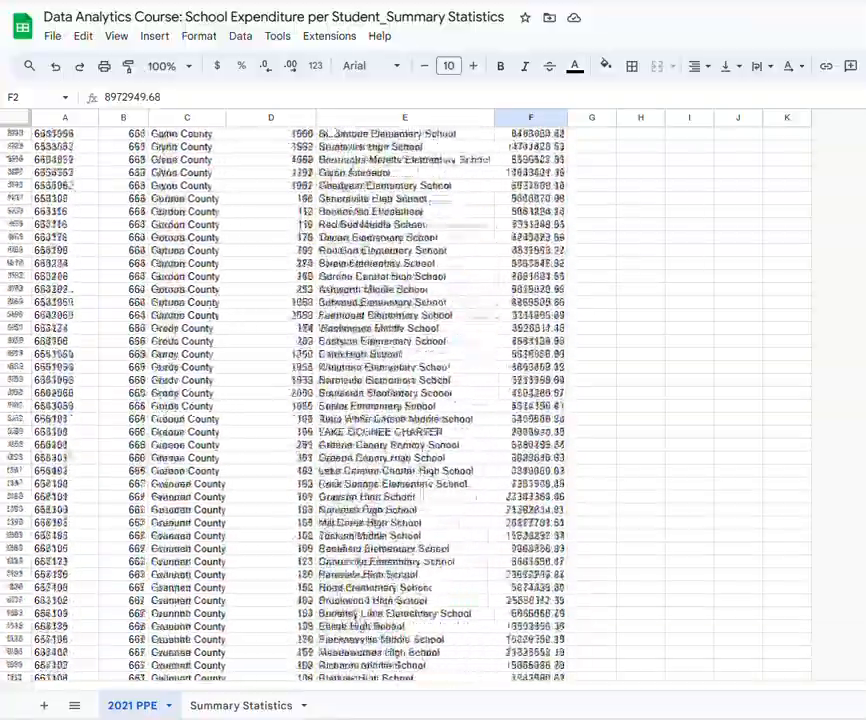
scroll(433, 405, down, 20)
scroll(433, 405, up, 19)
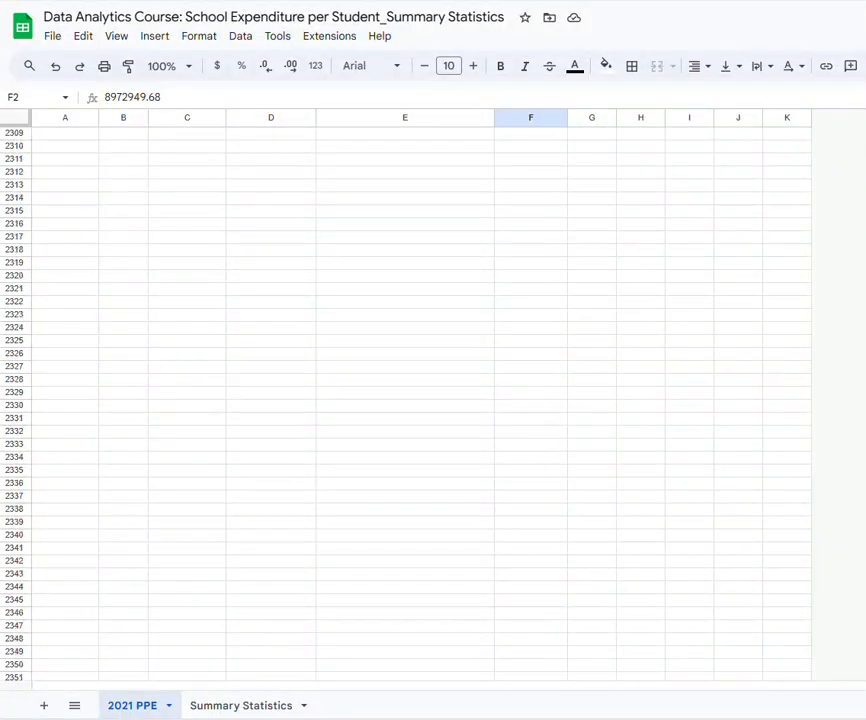
scroll(433, 405, down, 3)
scroll(433, 405, down, 3)
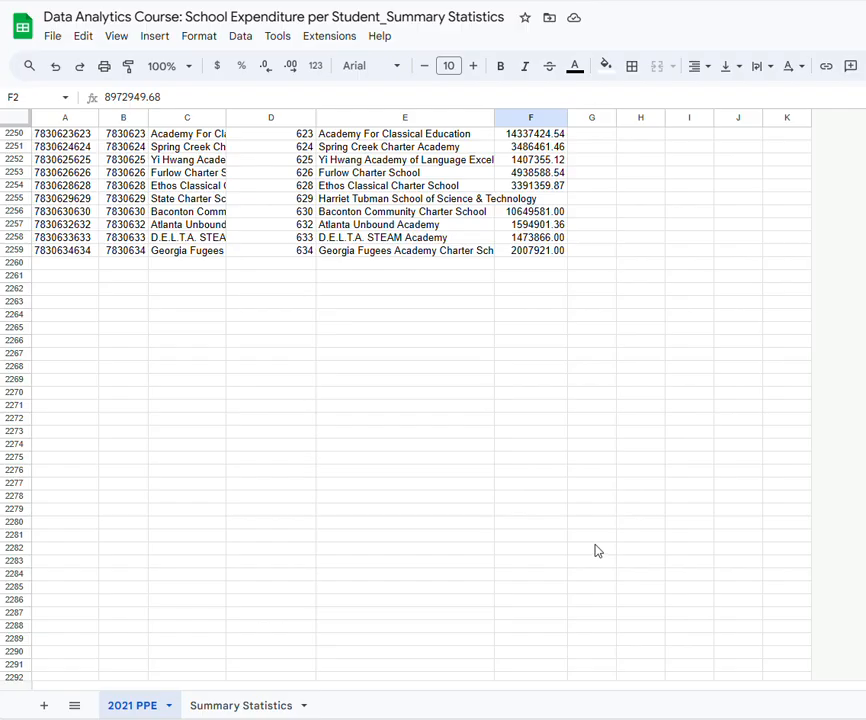
scroll(630, 535, up, 6)
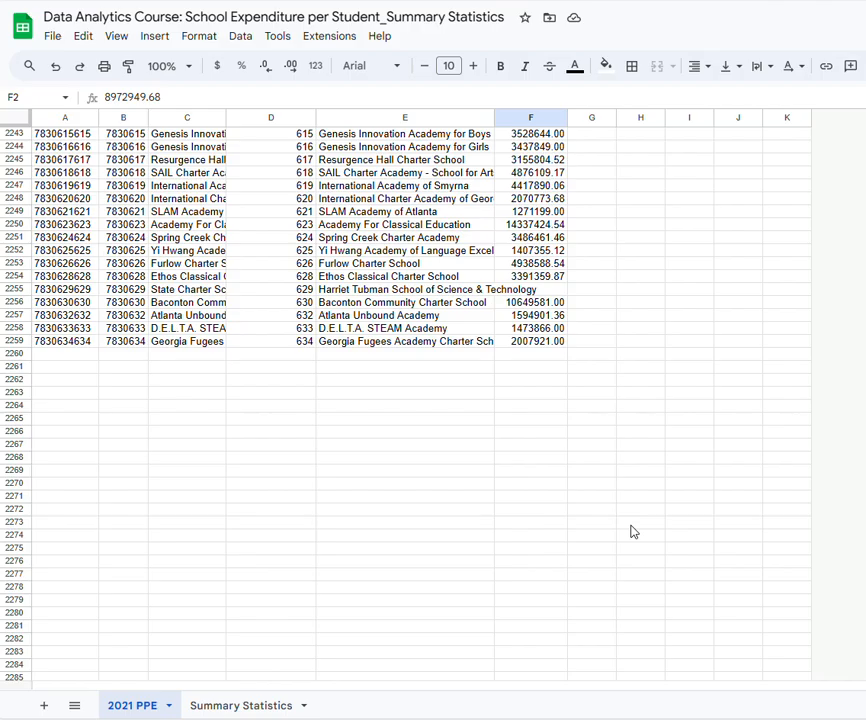
drag(530, 289, 538, 472)
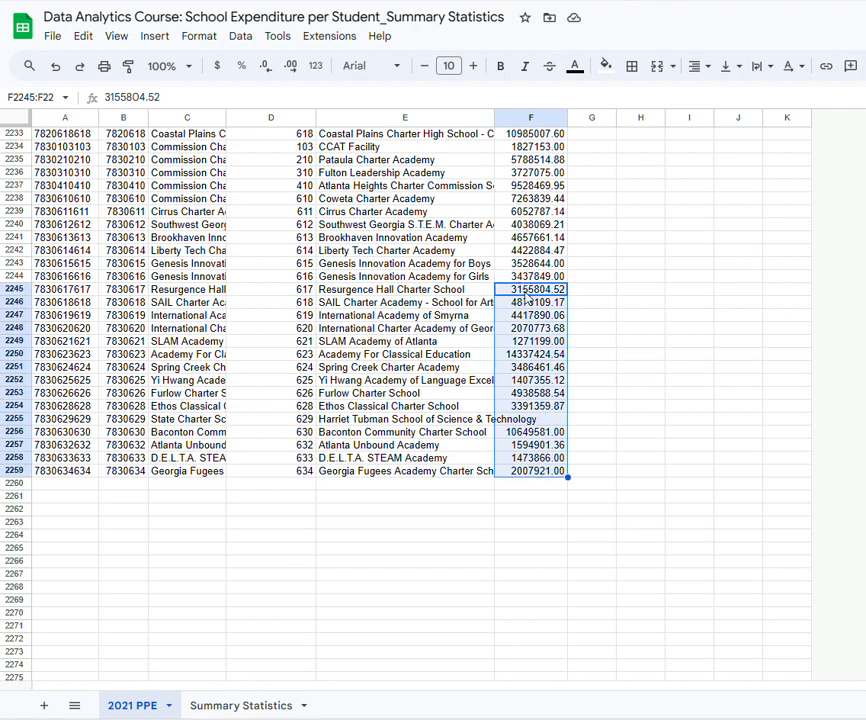
right_click(523, 301)
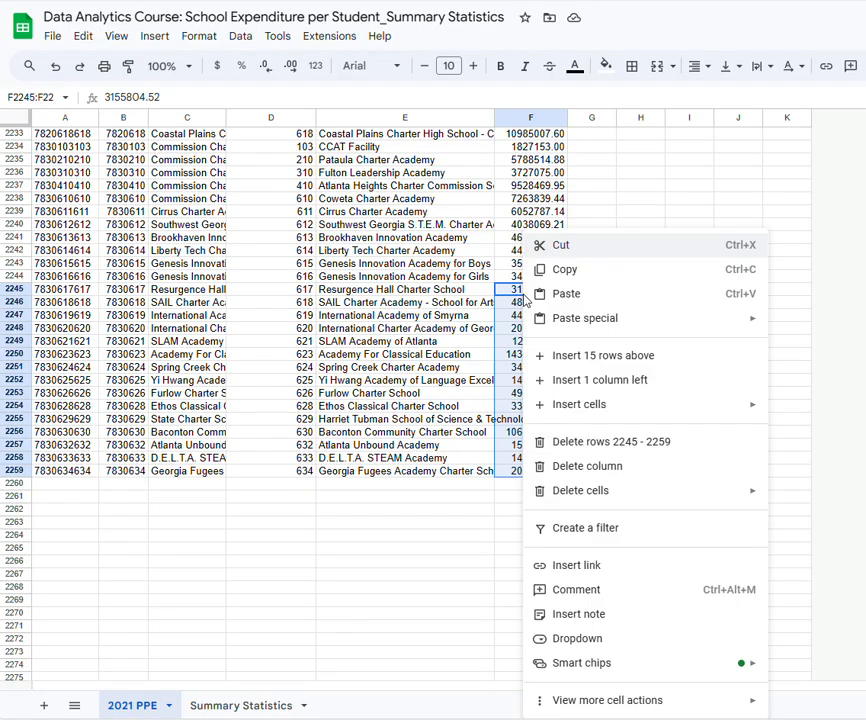
click(574, 276)
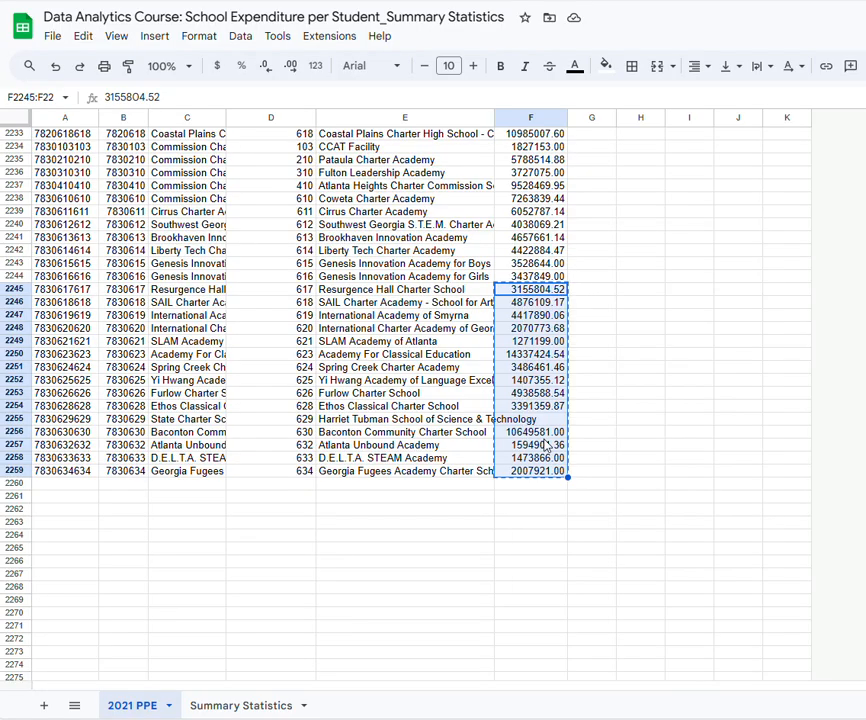
Paste the copied amounts directly below the data from F2260 on, and check the statistics on the Summary Statistics sheet
click(506, 487)
right_click(506, 488)
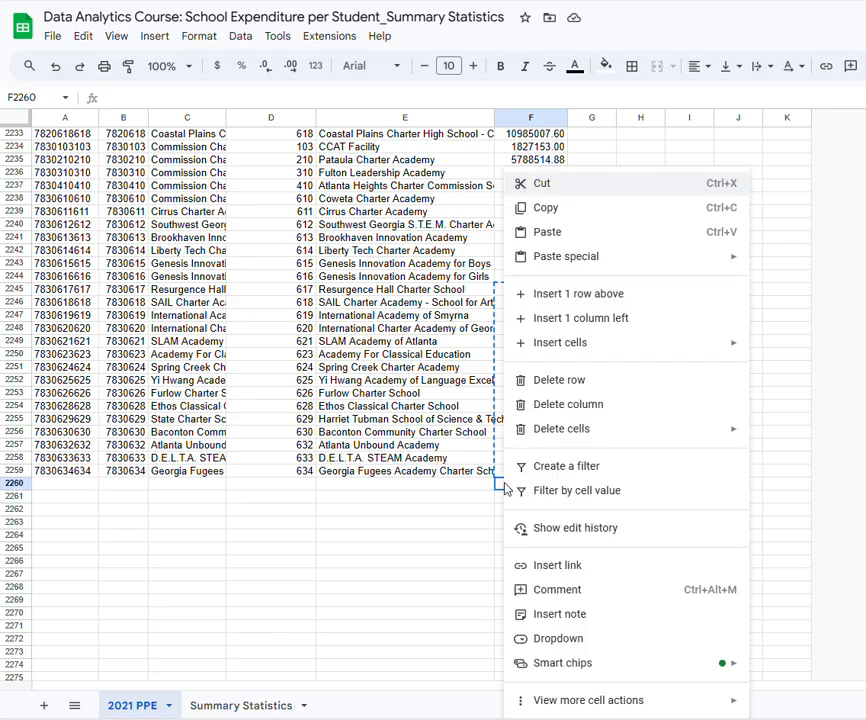
click(549, 232)
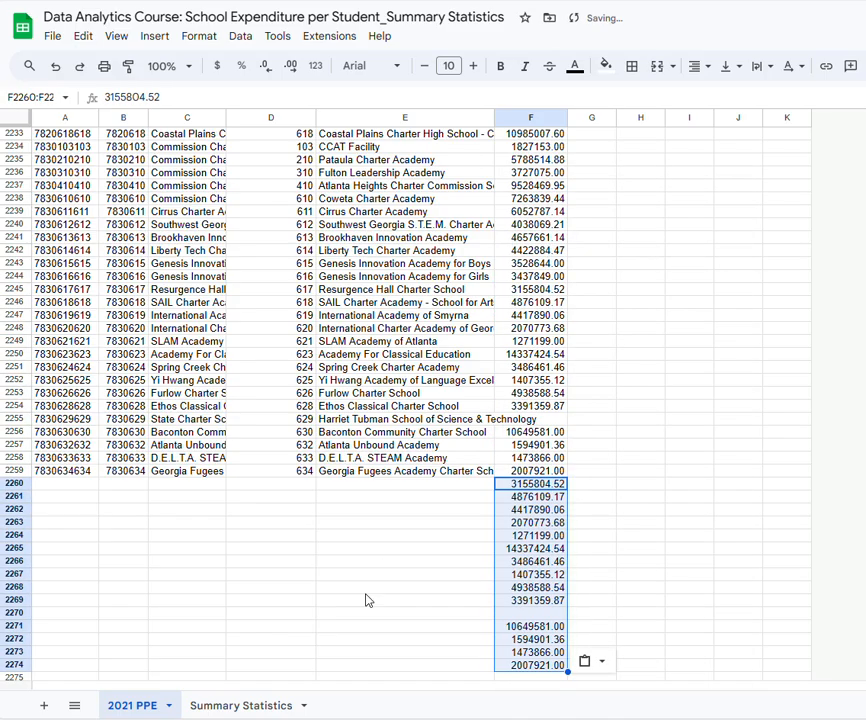
click(229, 707)
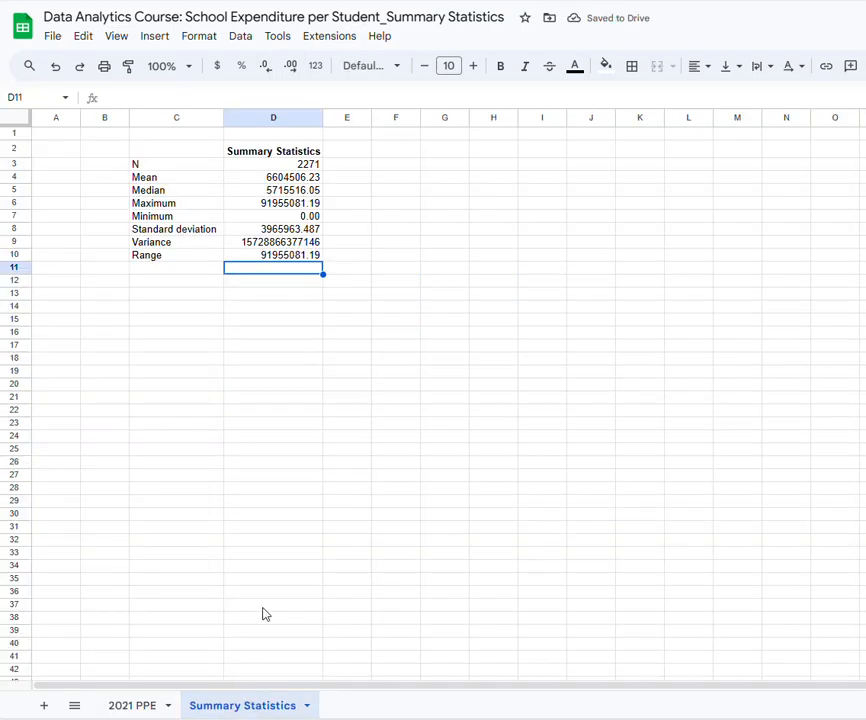